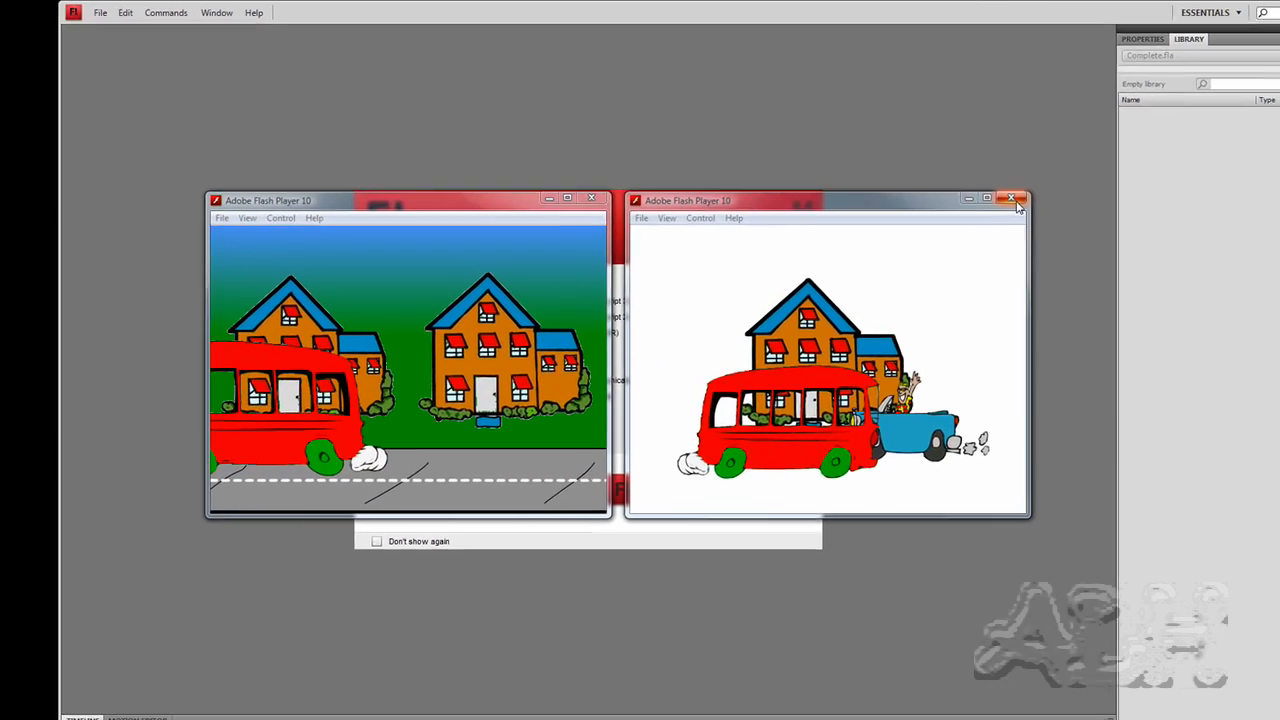
- Close the two Flash Player preview windows and open the Start.fla document
click(860, 165)
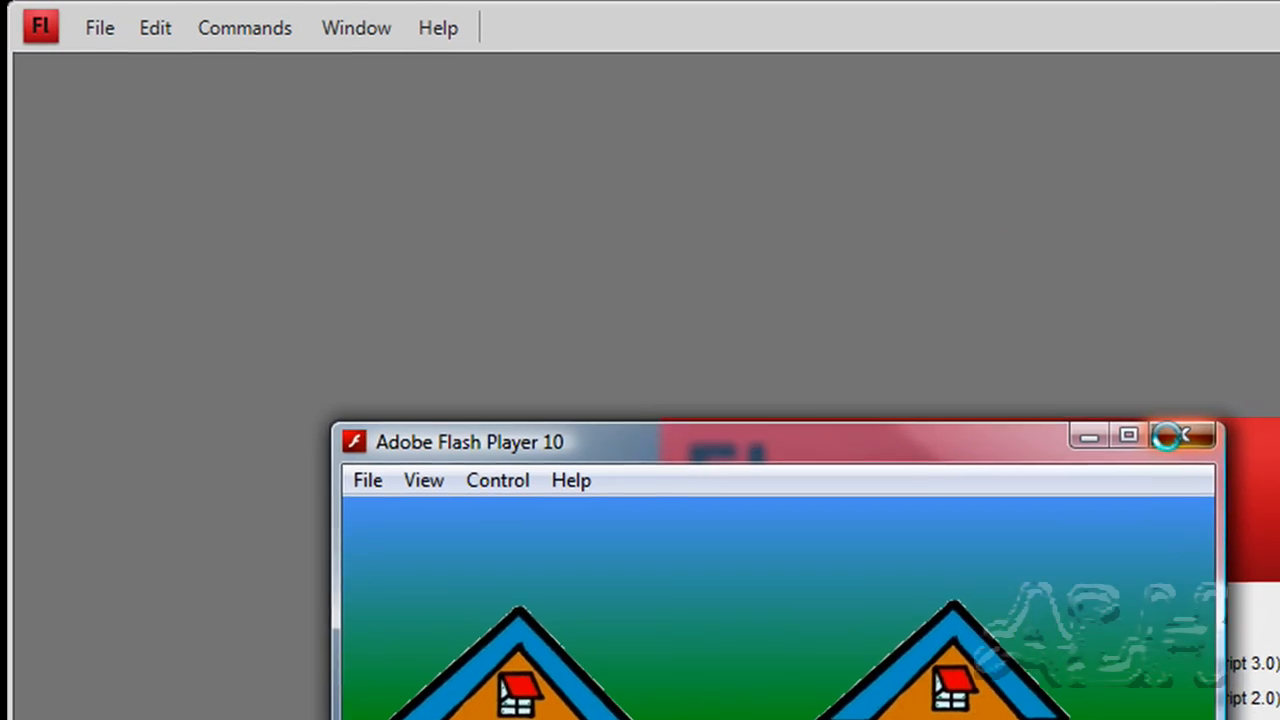
click(1035, 376)
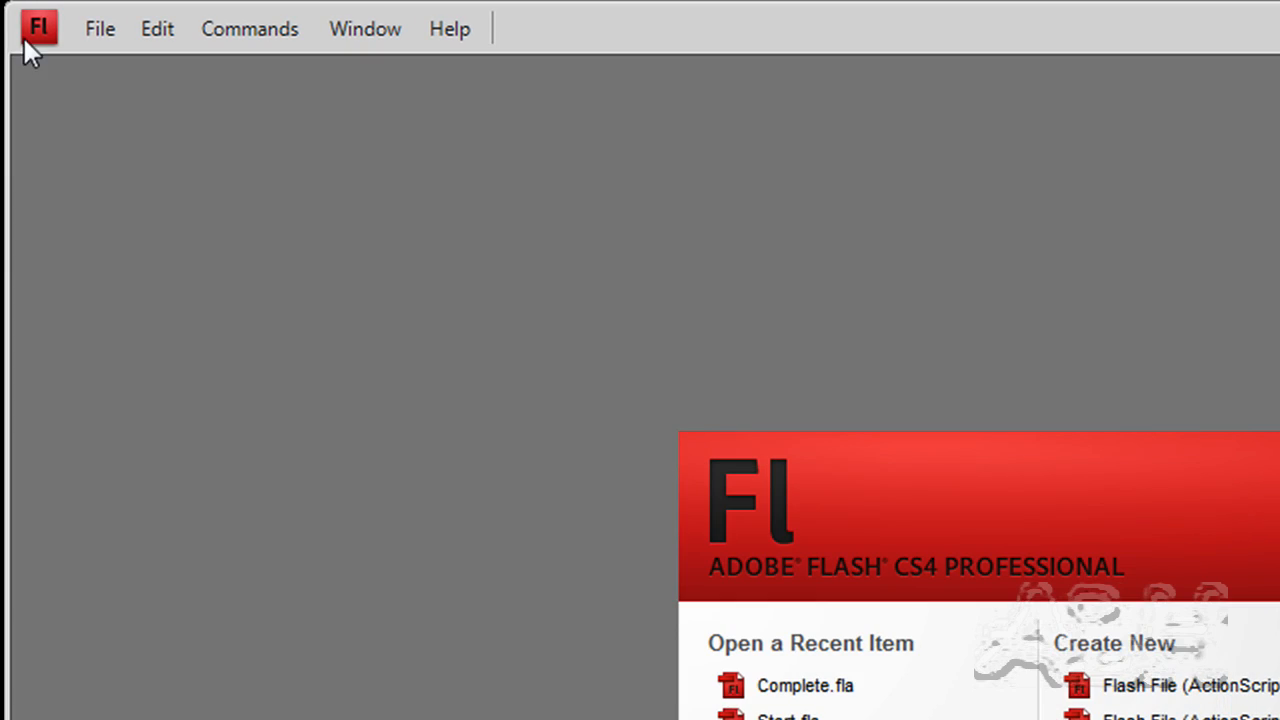
click(100, 31)
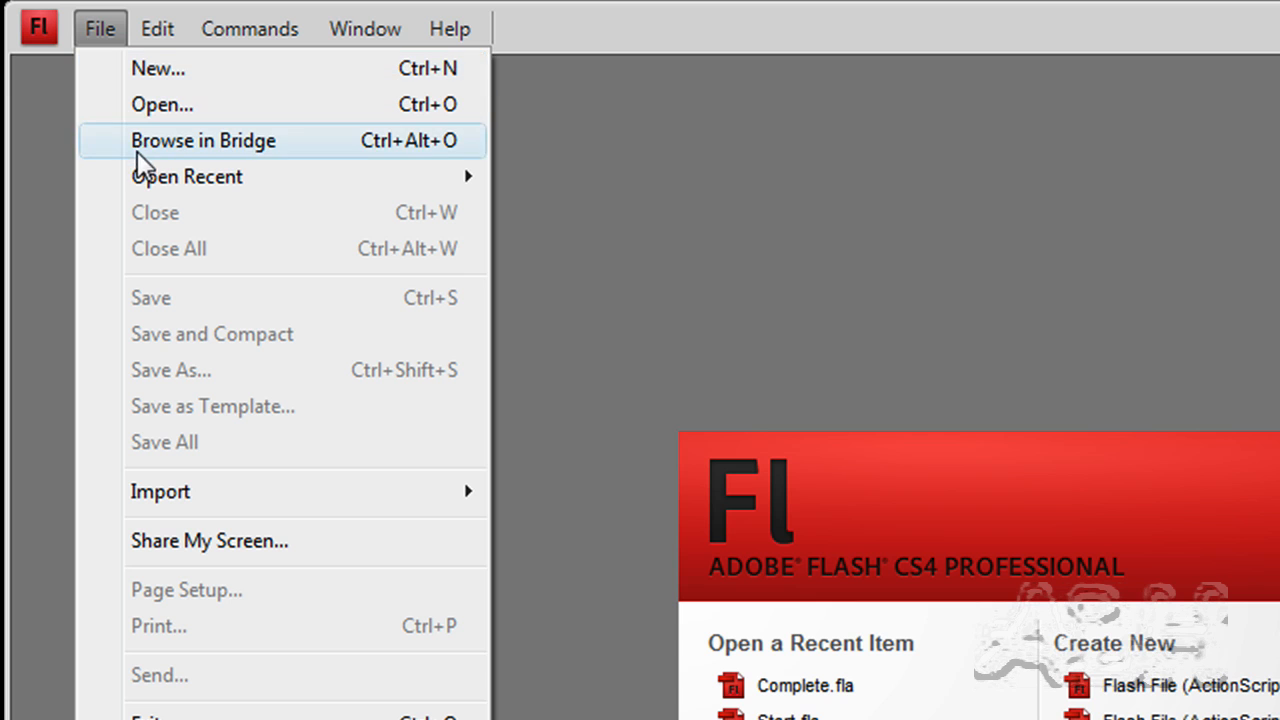
click(163, 105)
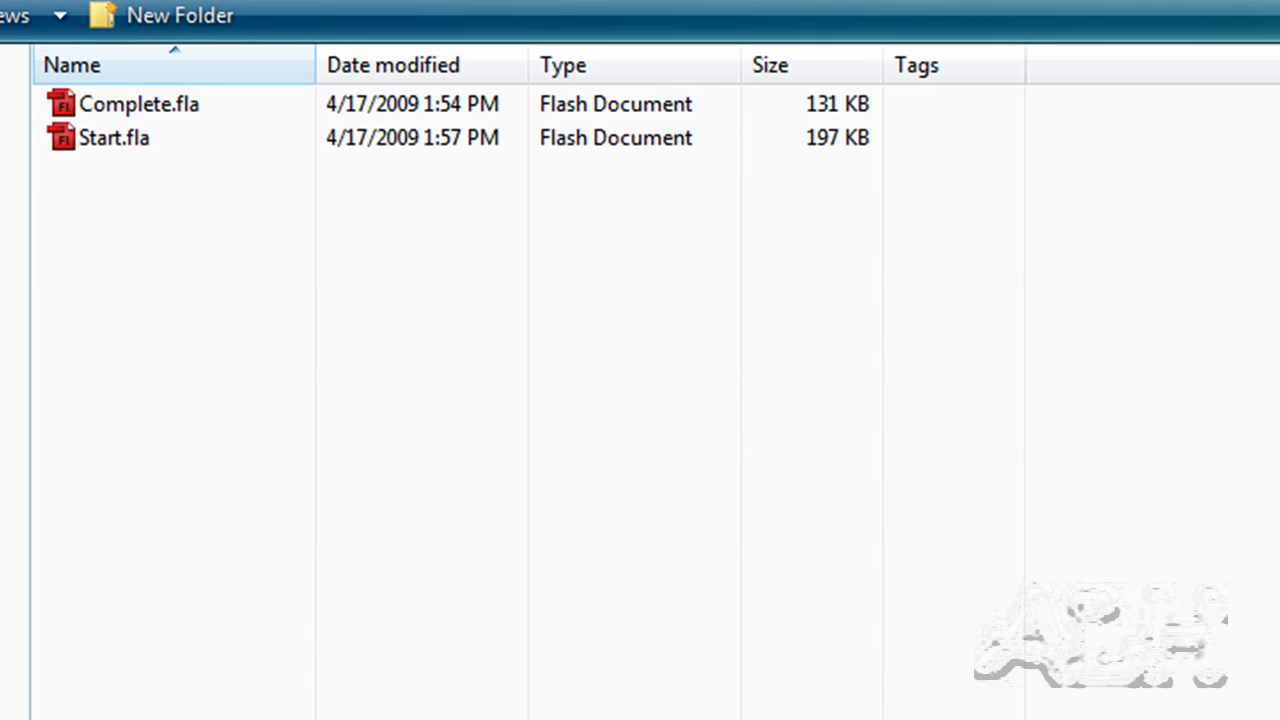
click(117, 158)
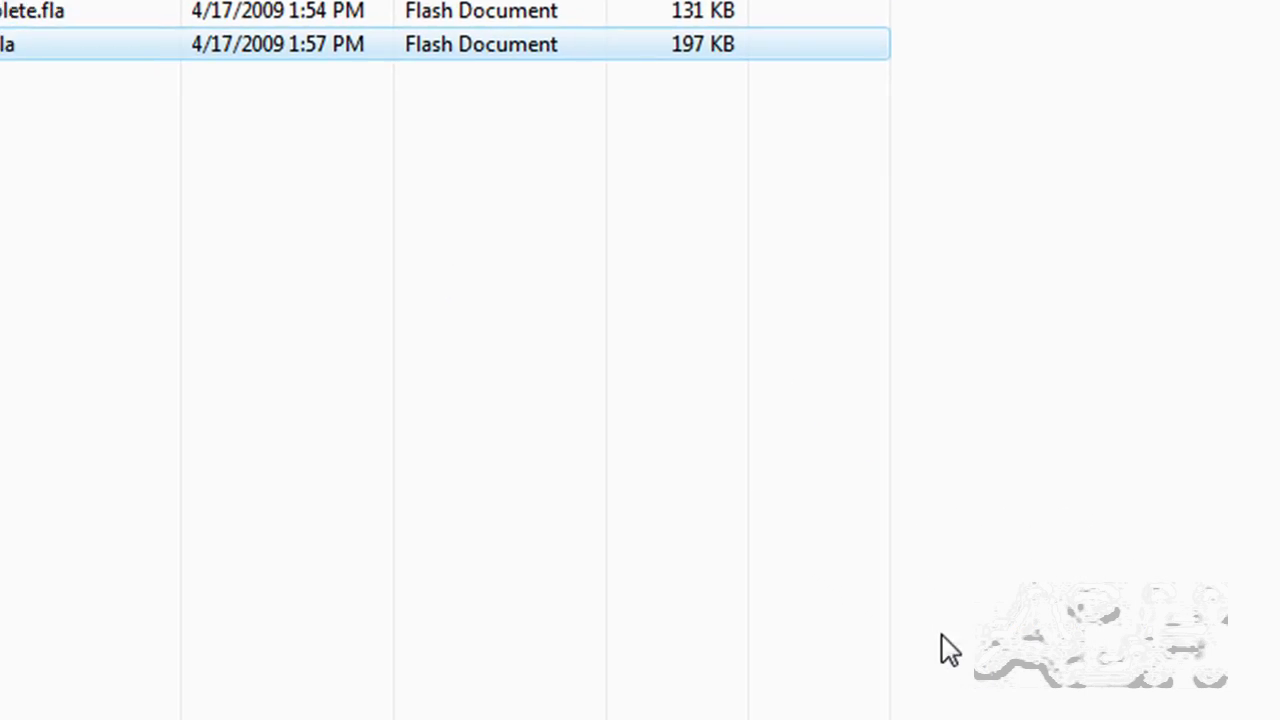
click(731, 629)
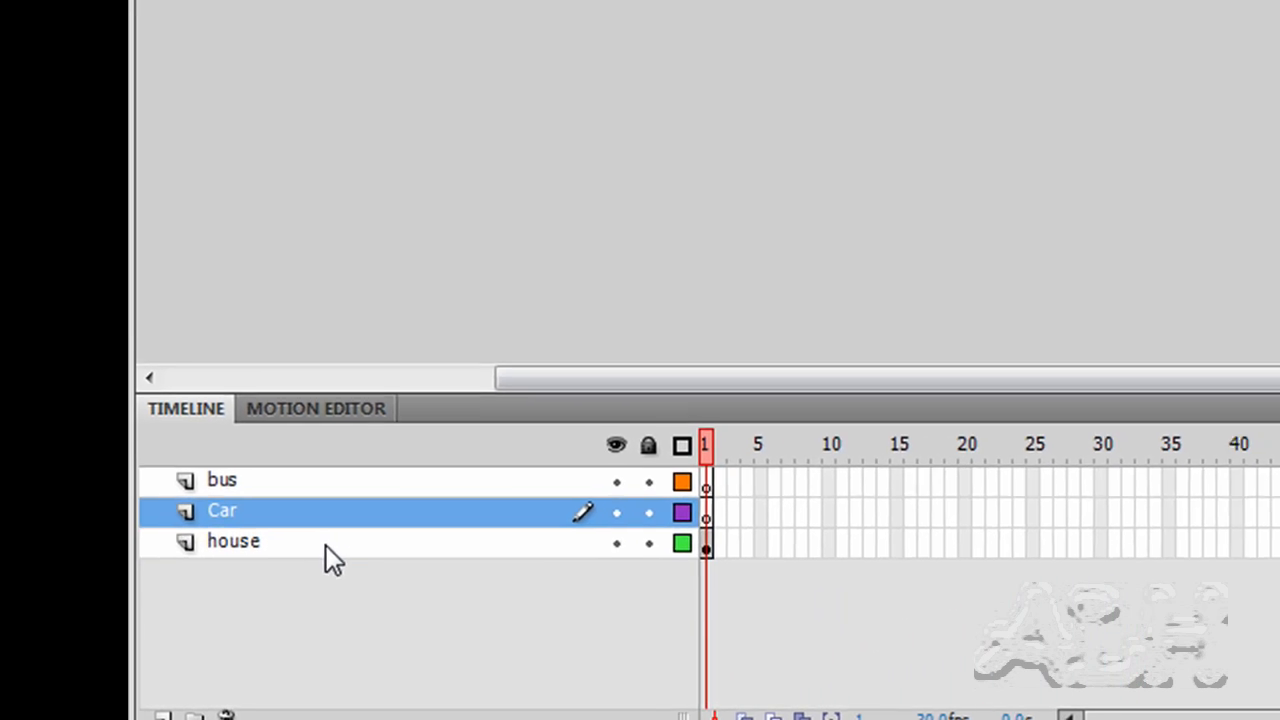
- Select the house on the stage and check its bitmap properties
click(1115, 450)
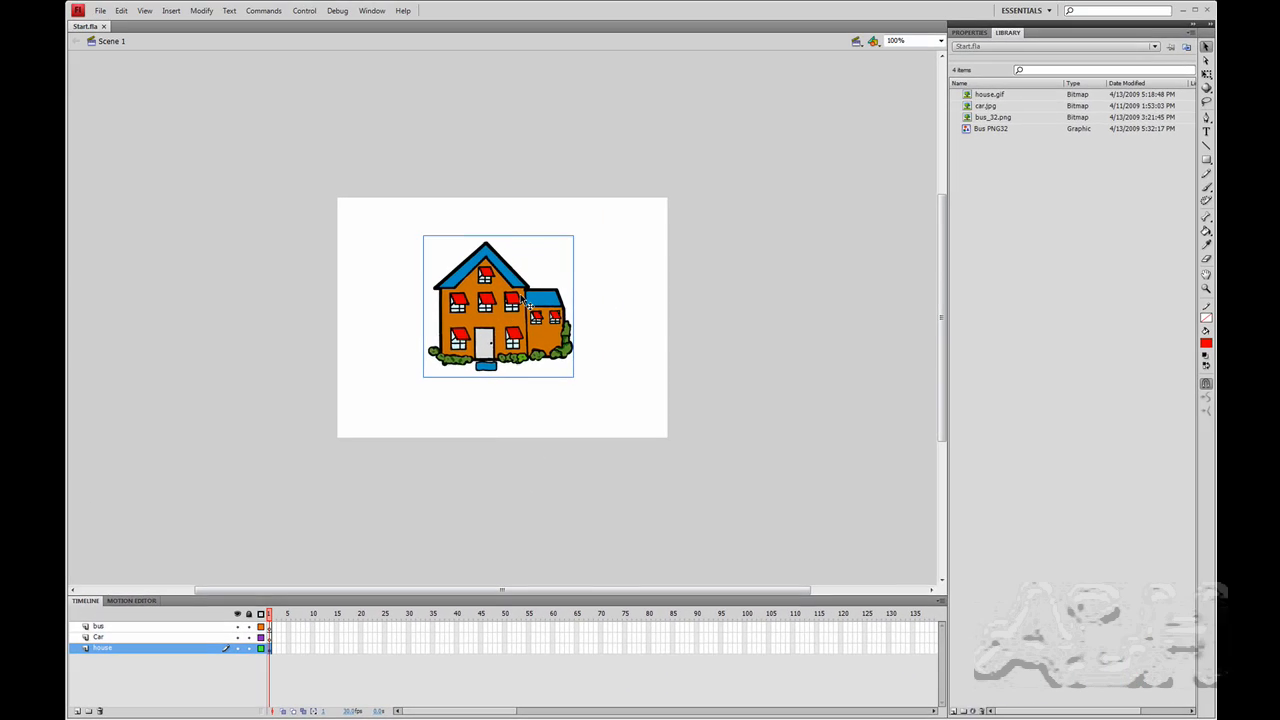
click(959, 33)
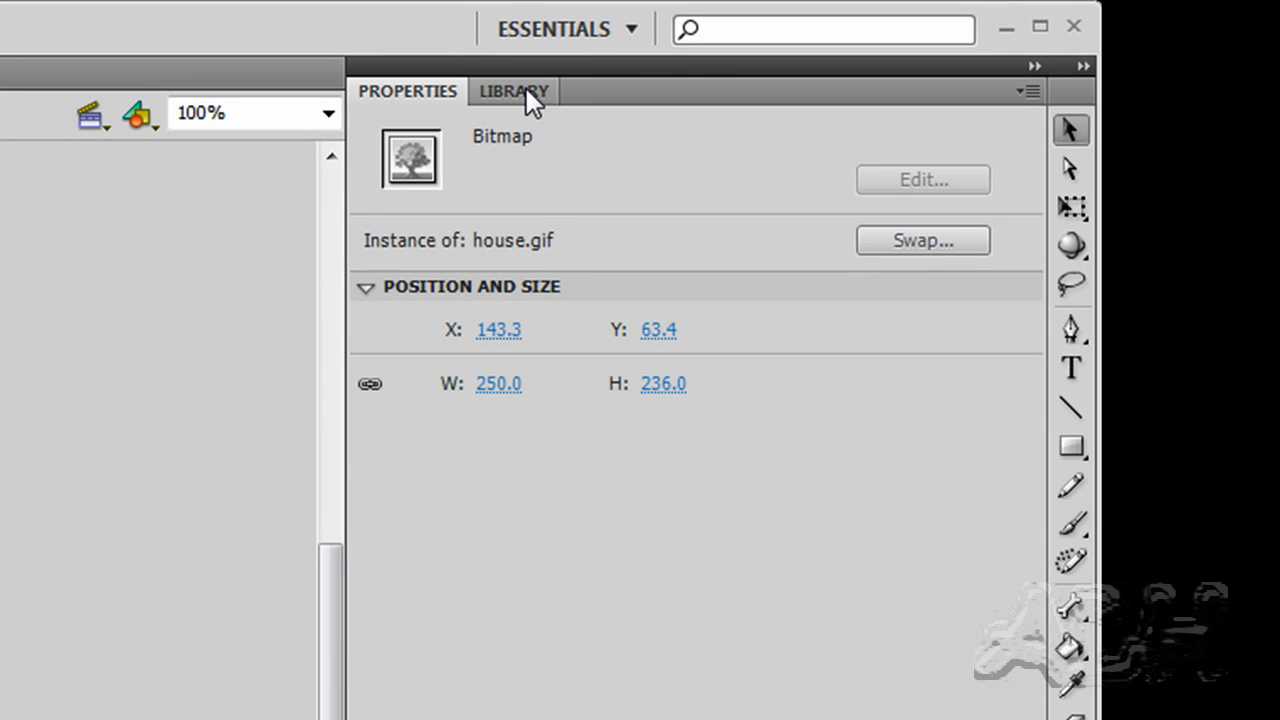
click(526, 88)
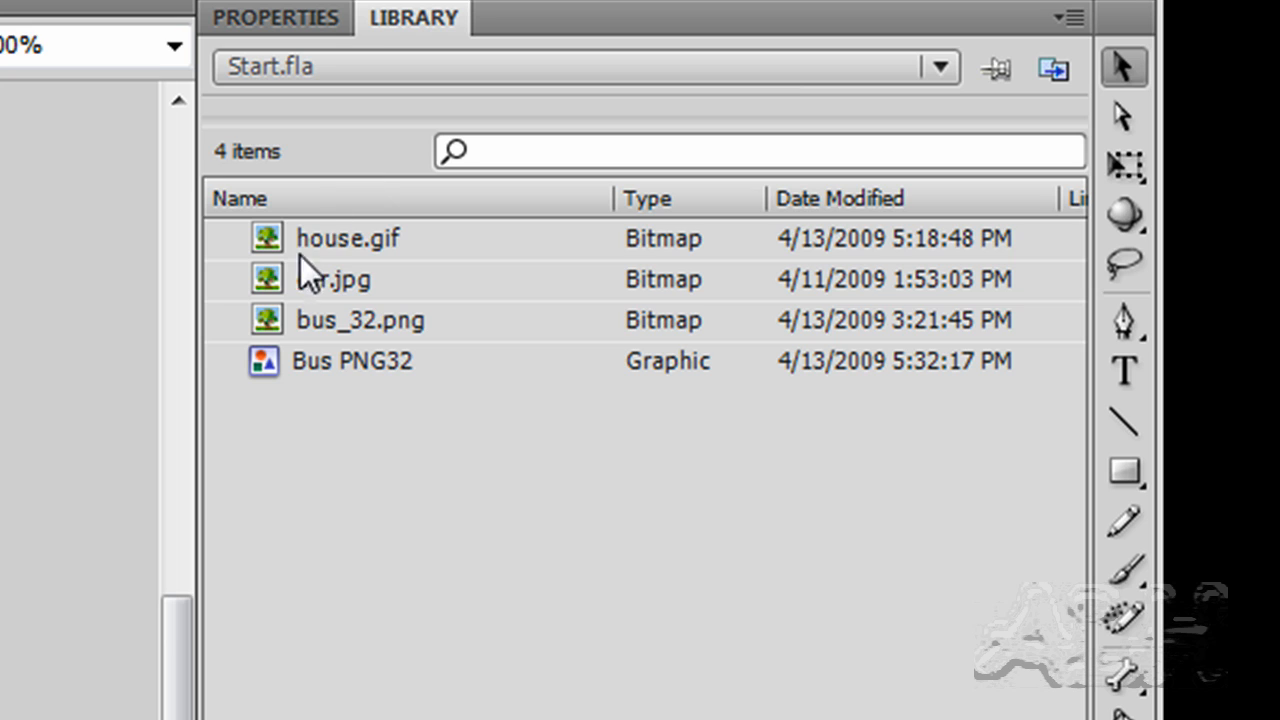
- Enlarge the library preview area and preview house.gif, car.jpg, bus_32.png and the Bus PNG32 graphic
click(339, 240)
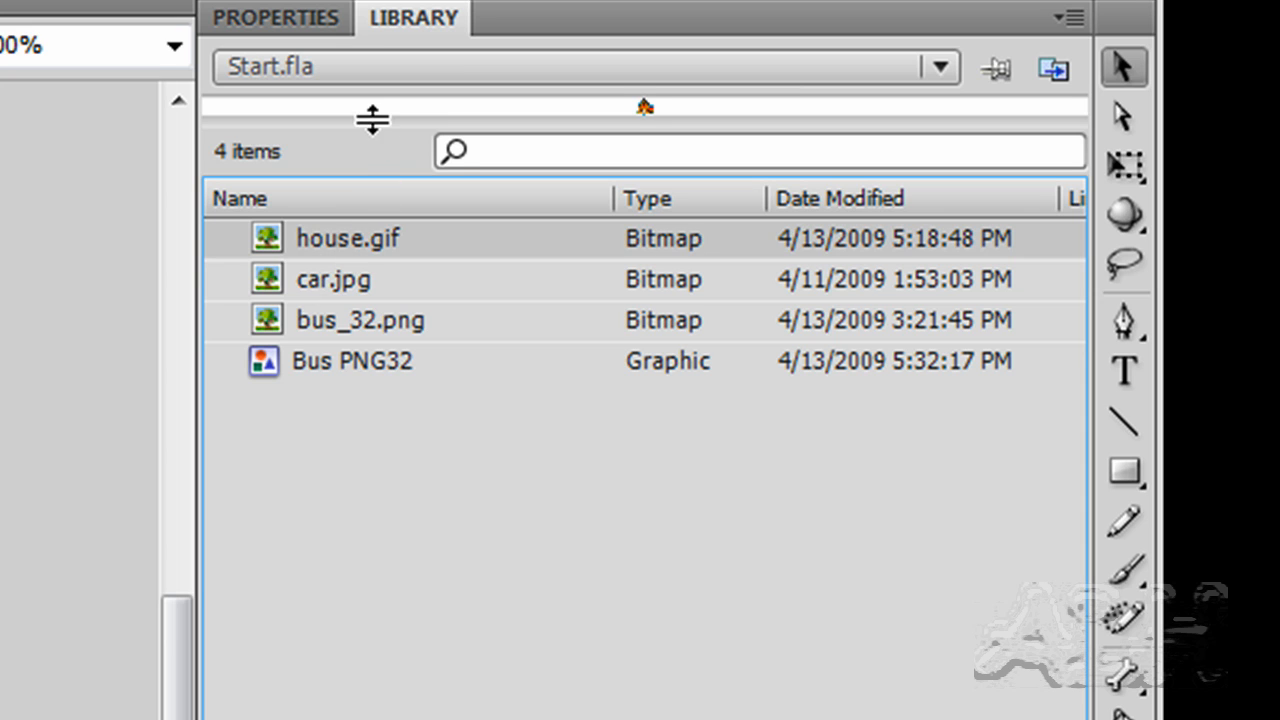
drag(372, 119, 357, 347)
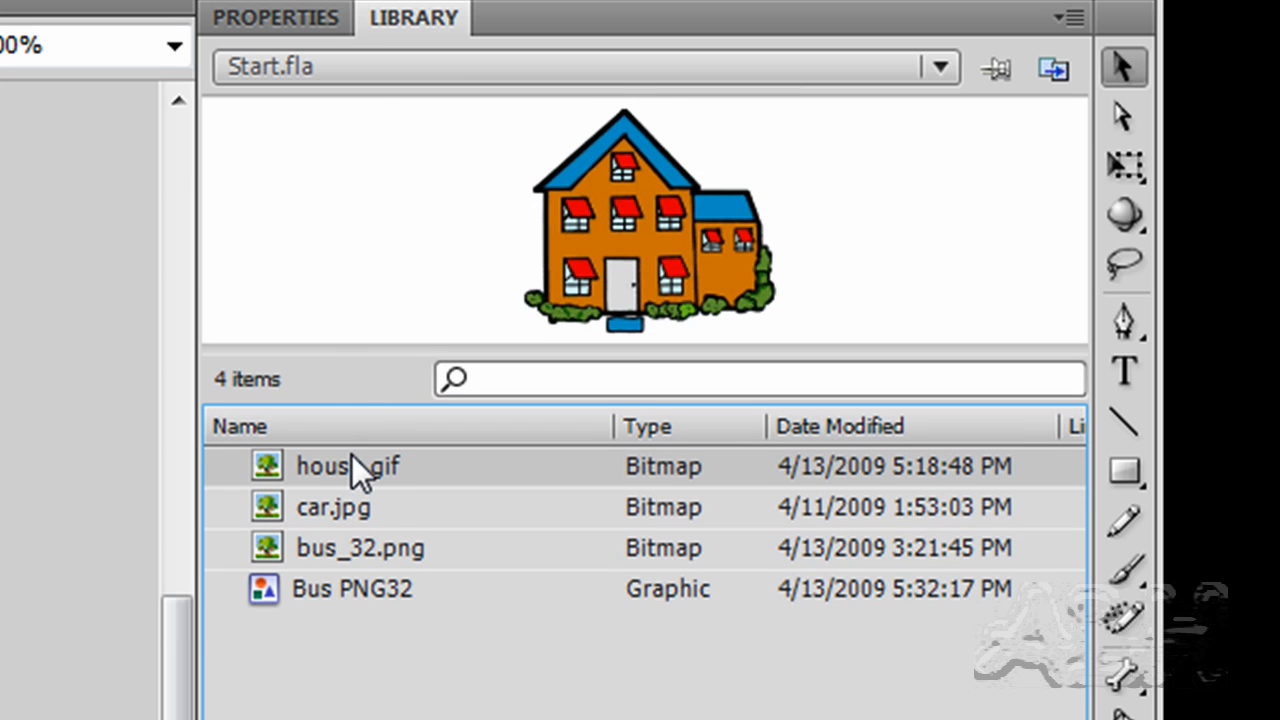
click(330, 510)
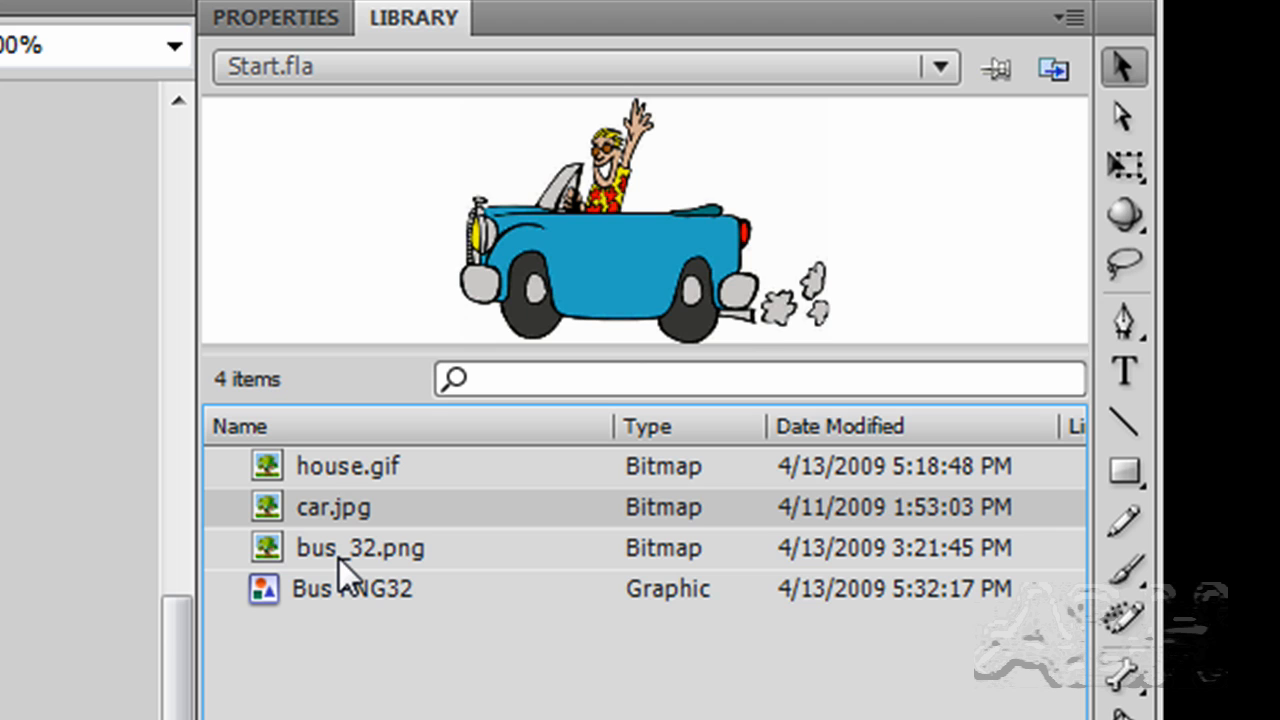
click(339, 558)
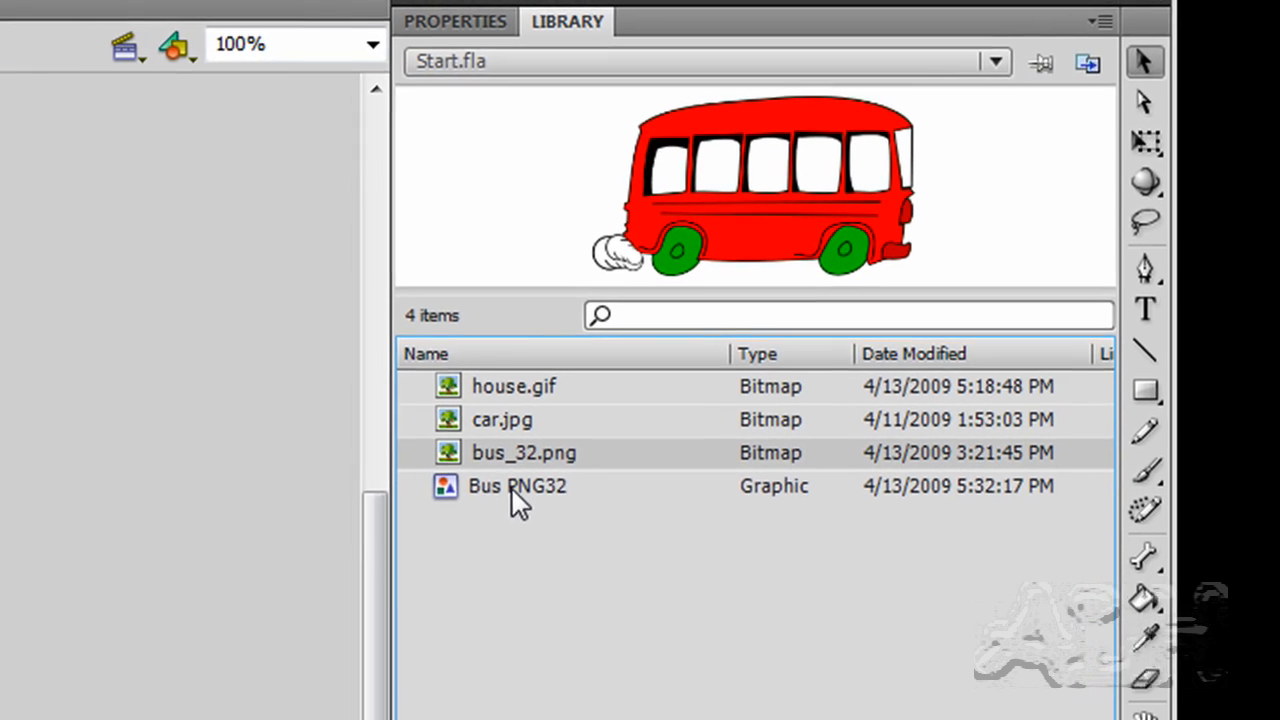
click(434, 534)
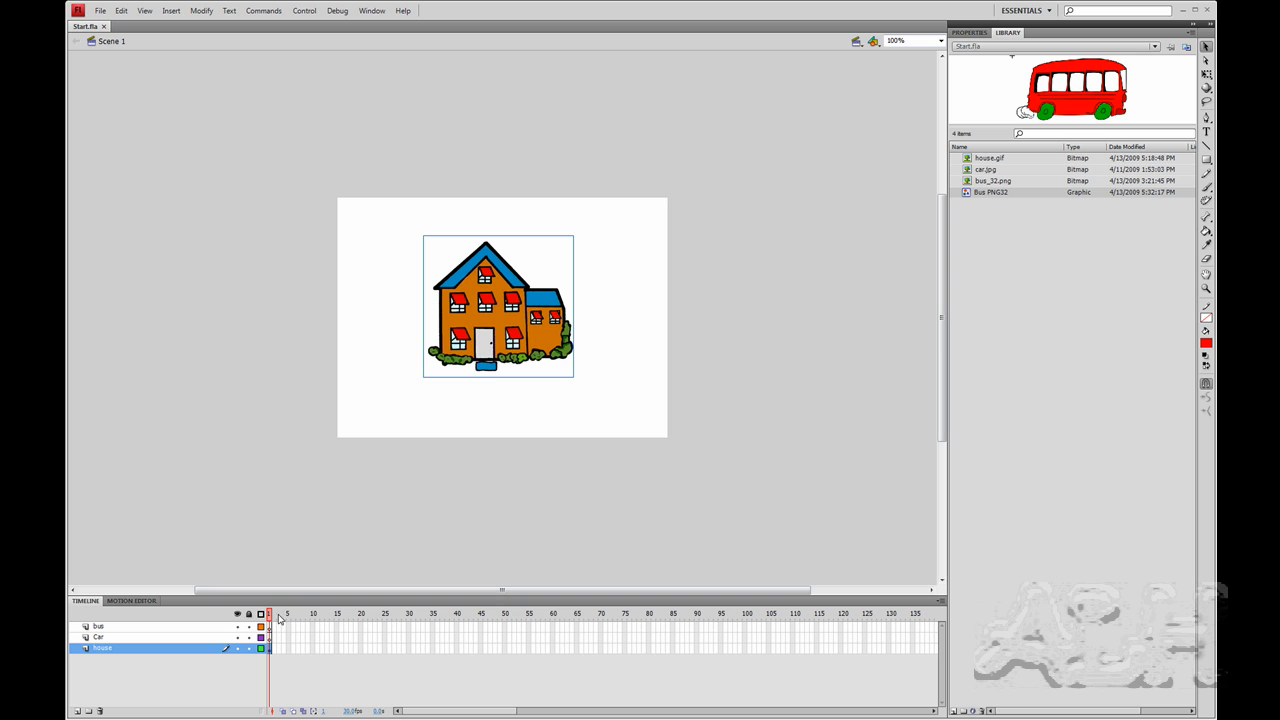
- Place car.jpg on the Car layer, overlapping the house at about X 207, Y 96, and nudge it upward slightly
click(180, 638)
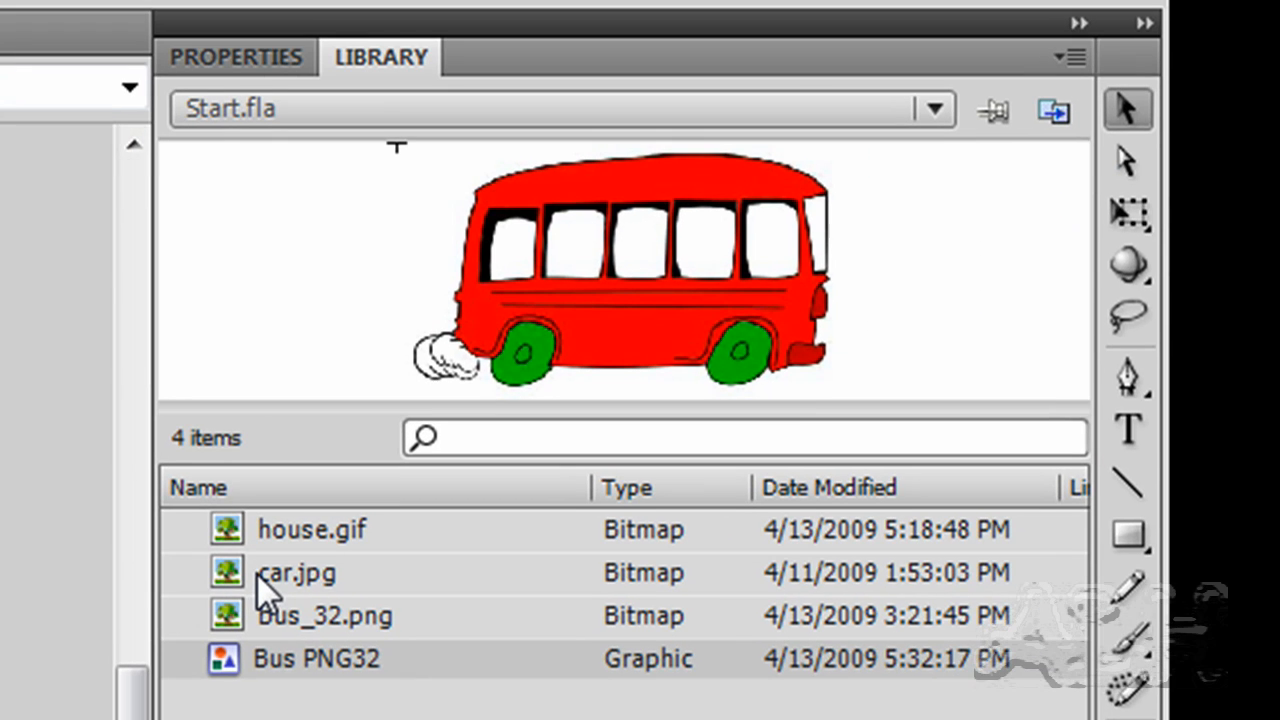
click(254, 573)
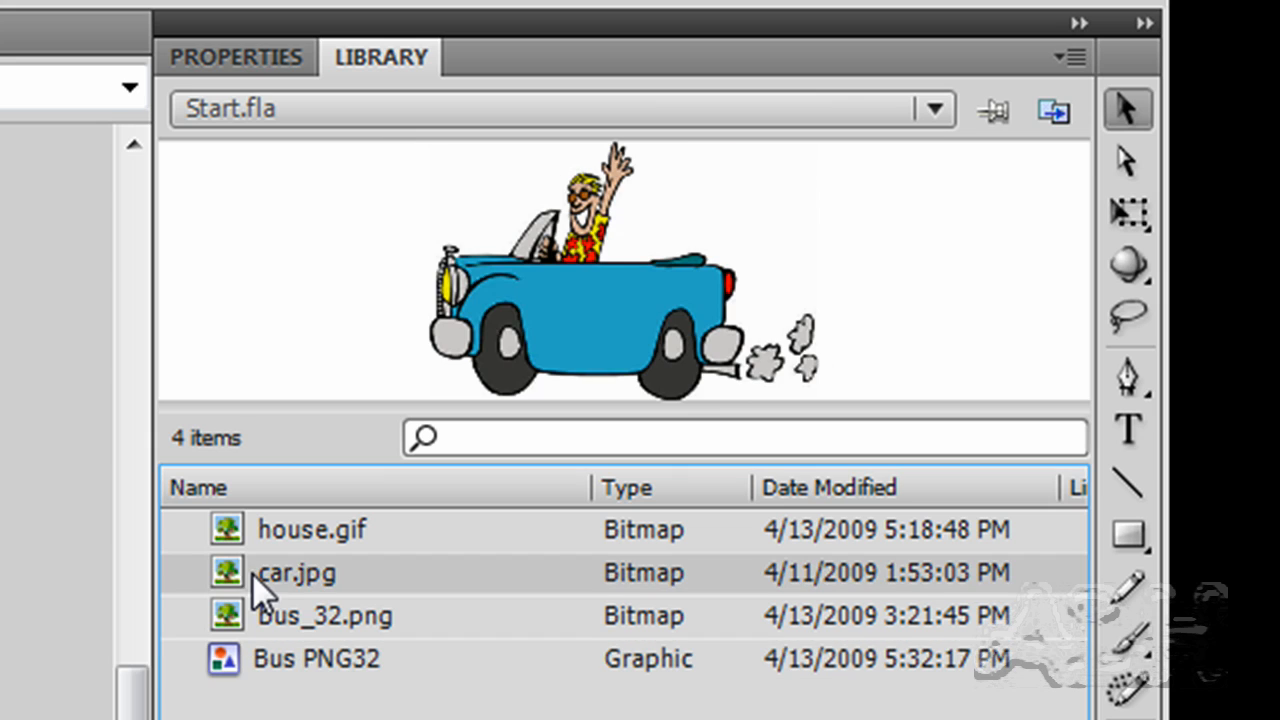
drag(270, 568, 0, 719)
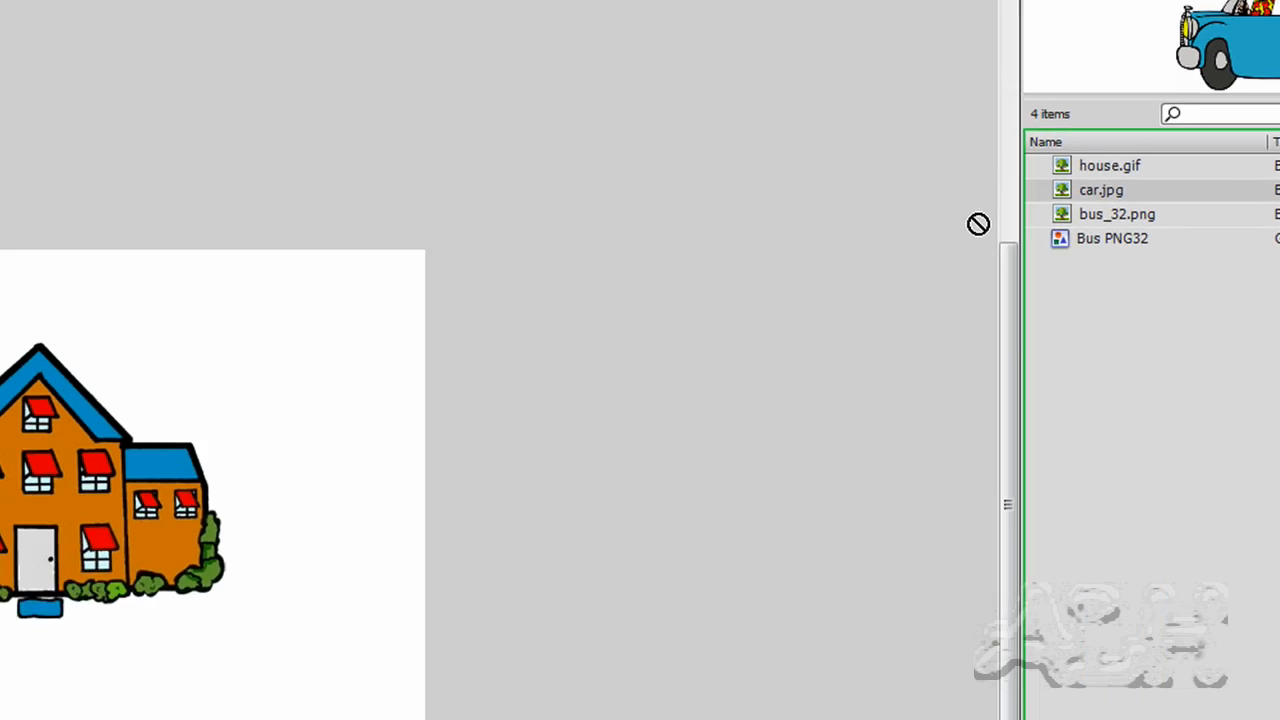
drag(962, 250, 600, 424)
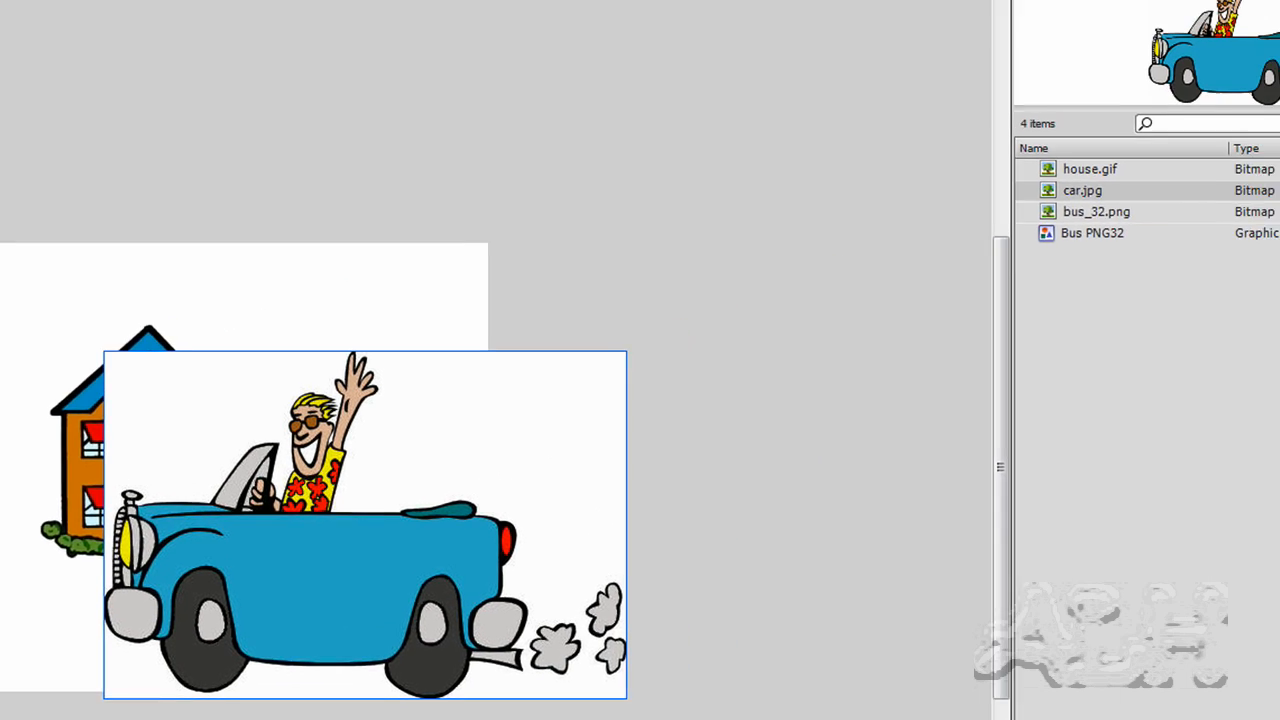
click(839, 6)
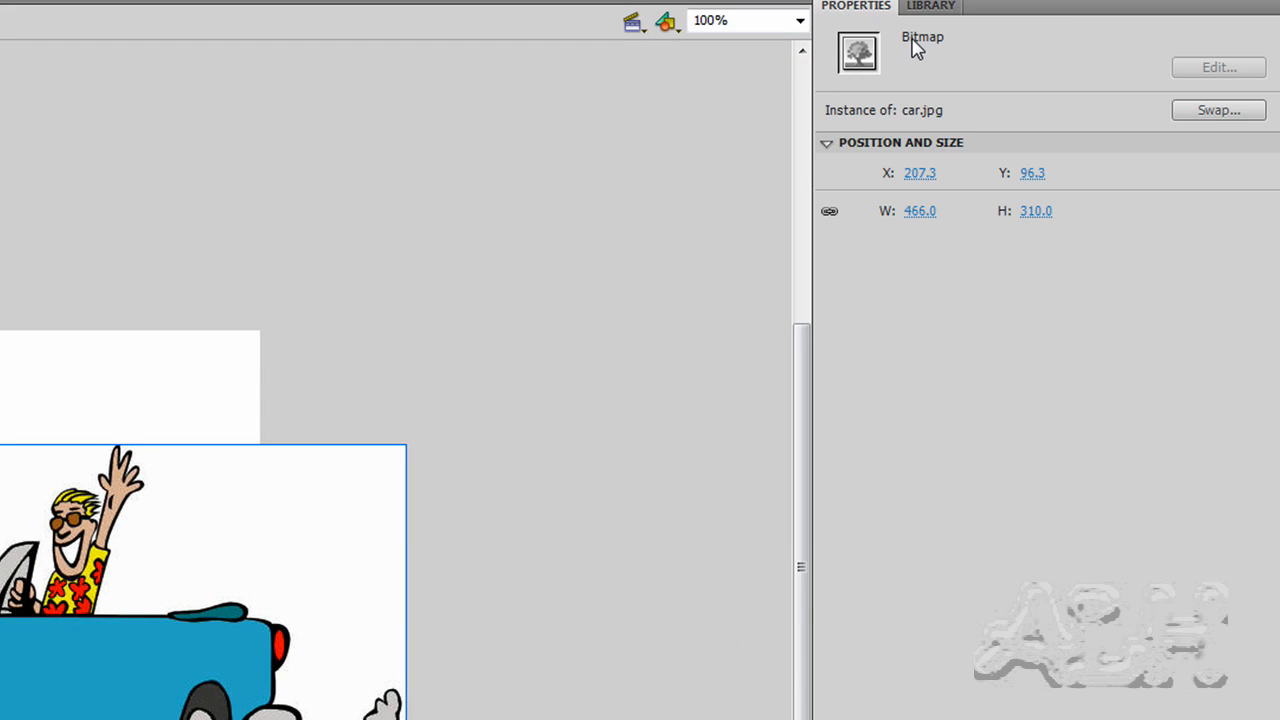
key(shift+Up)
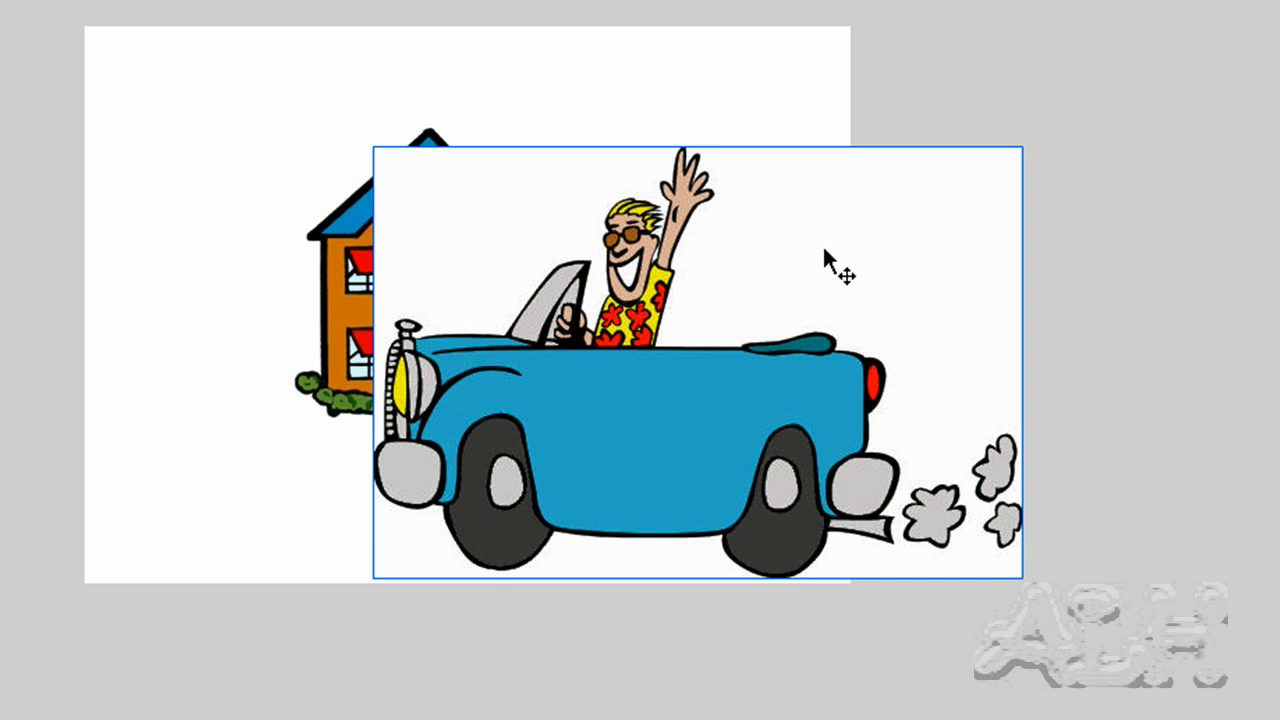
- Convert the car bitmap to a Movie Clip symbol named "Car as Vectors"
right_click(754, 220)
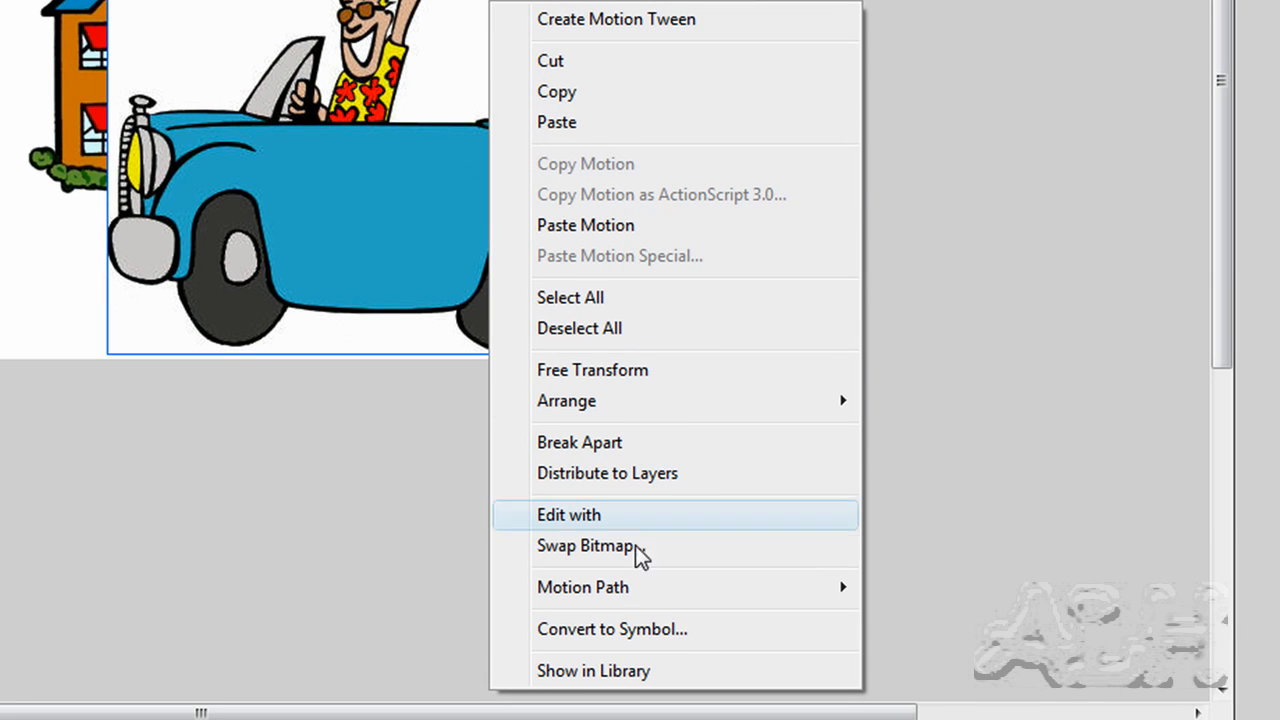
click(640, 629)
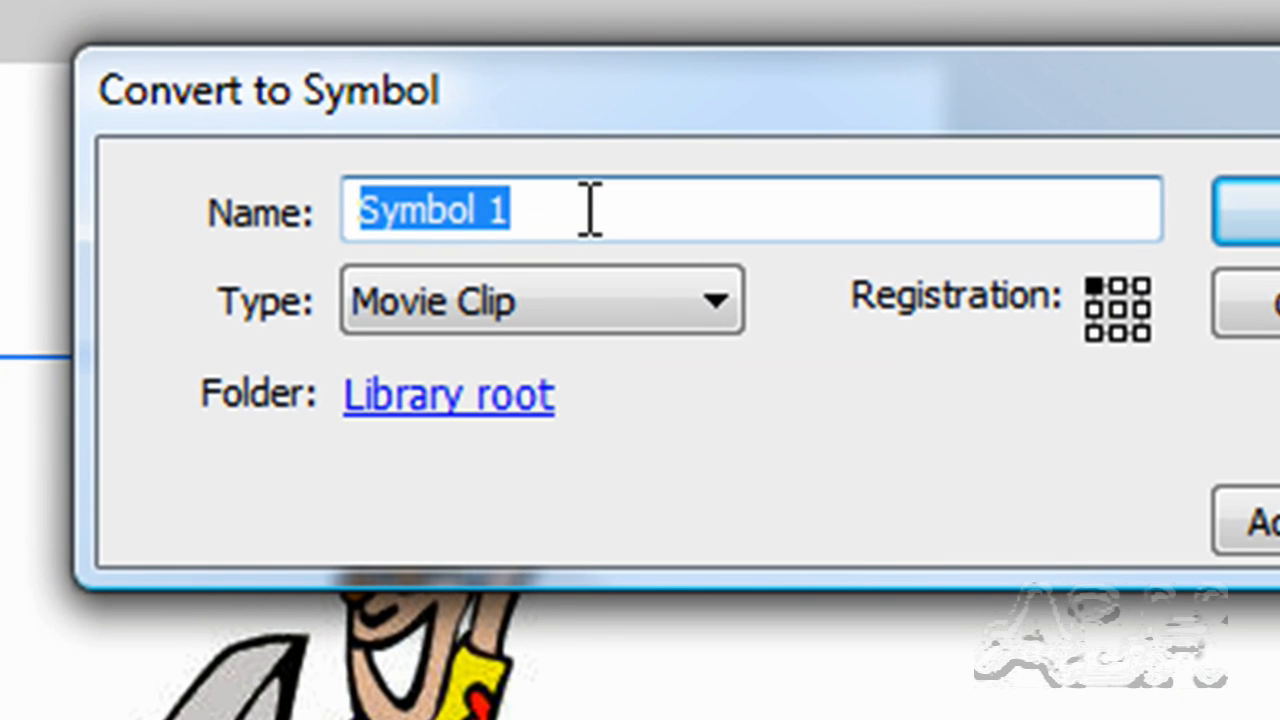
text(Car as)
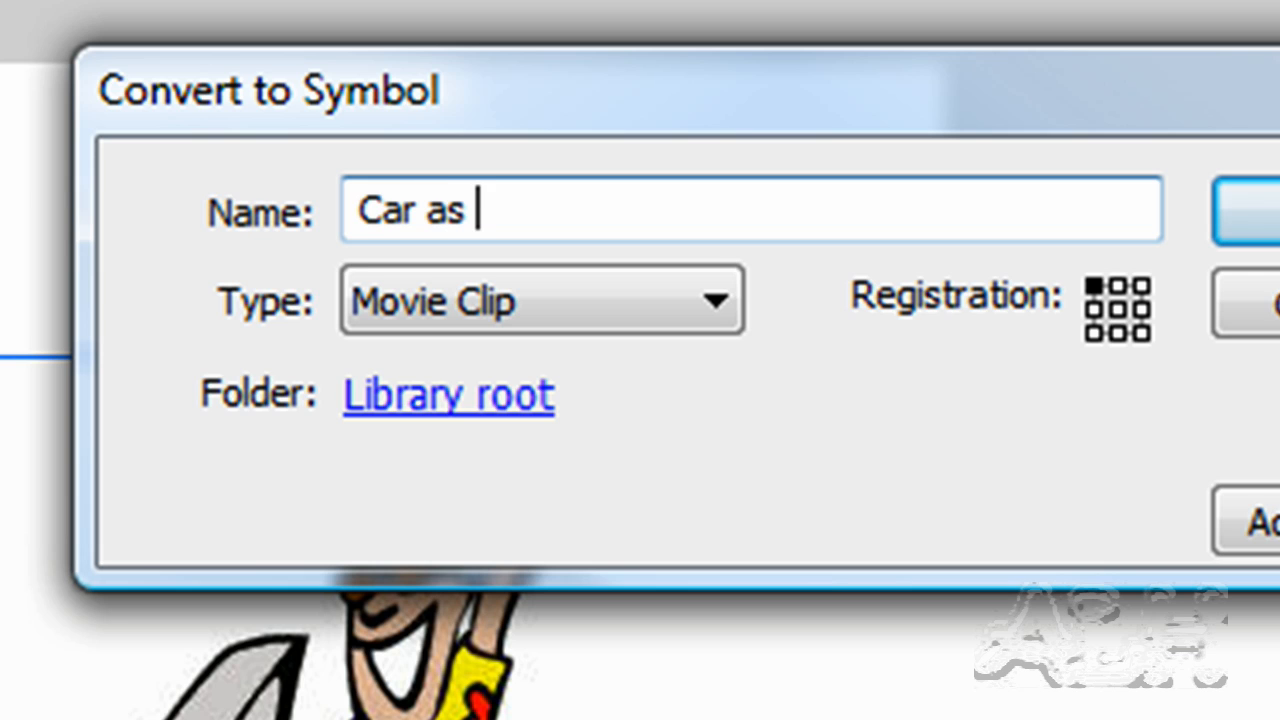
text( Vectors)
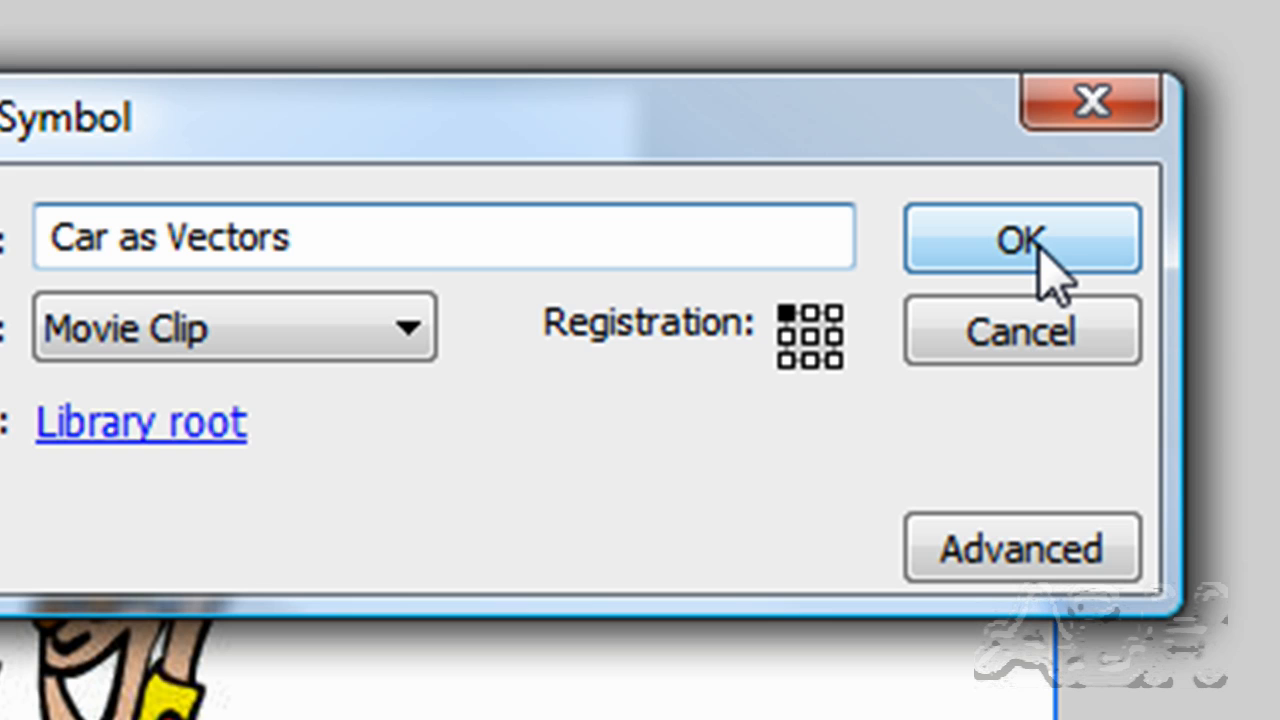
click(1040, 252)
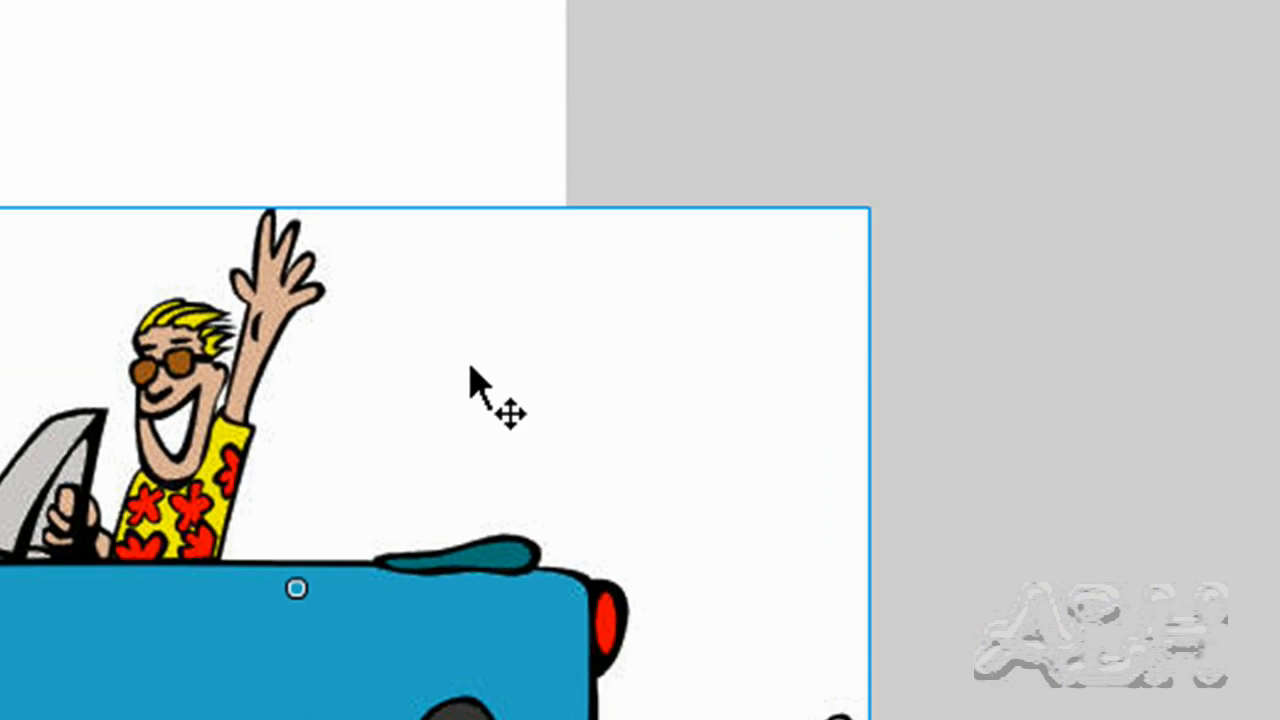
- Edit the car symbol in place and trace its bitmap with color threshold 100, minimum area 8 pixels, Normal curve fit and Normal corner threshold
right_click(436, 60)
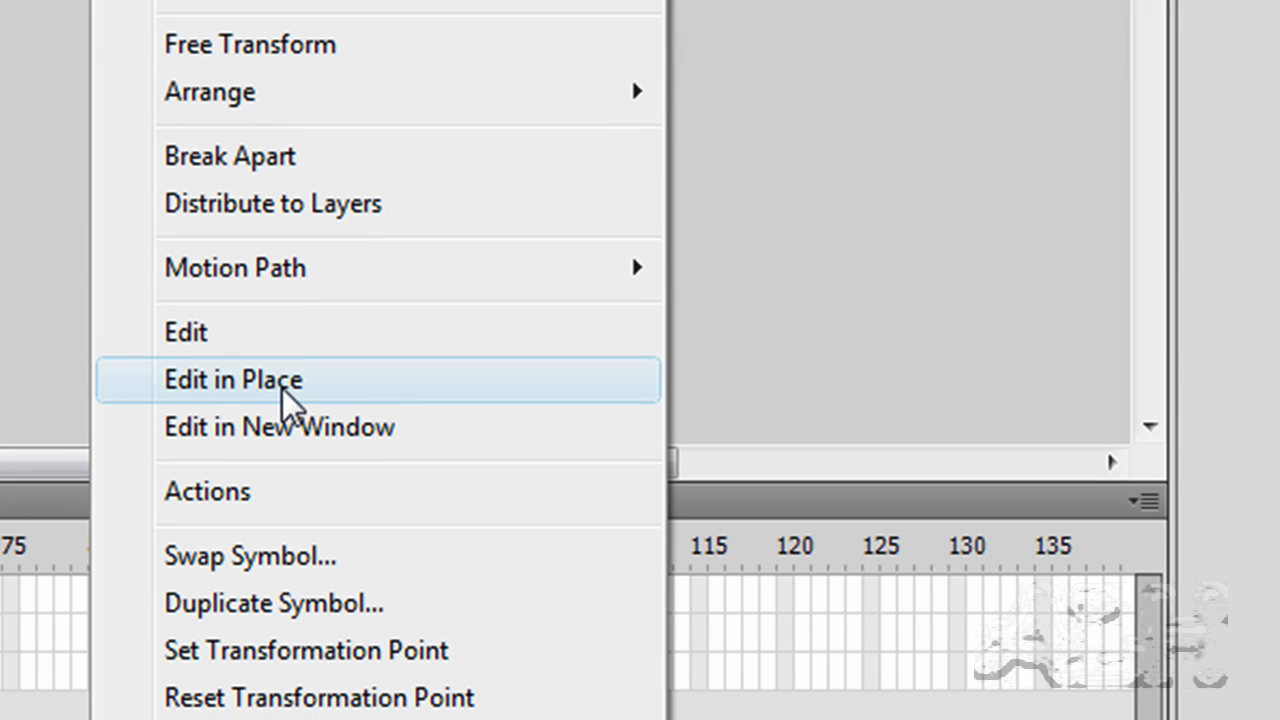
click(282, 388)
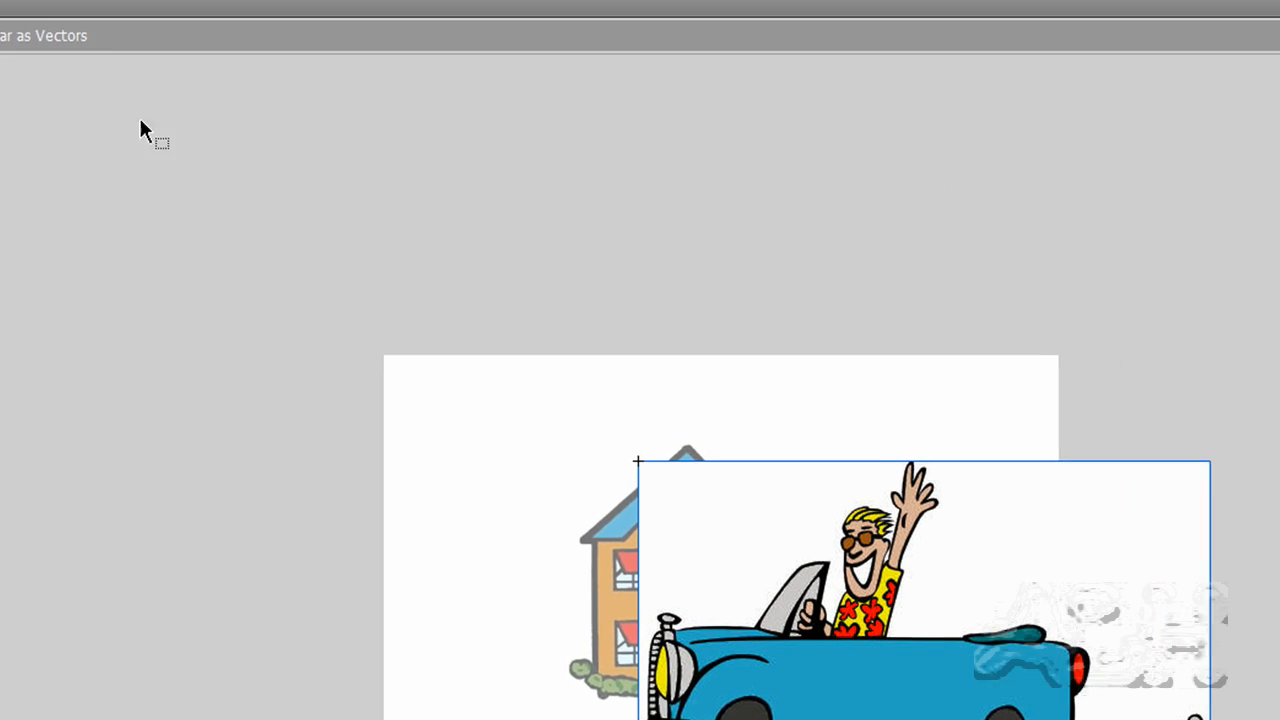
click(160, 22)
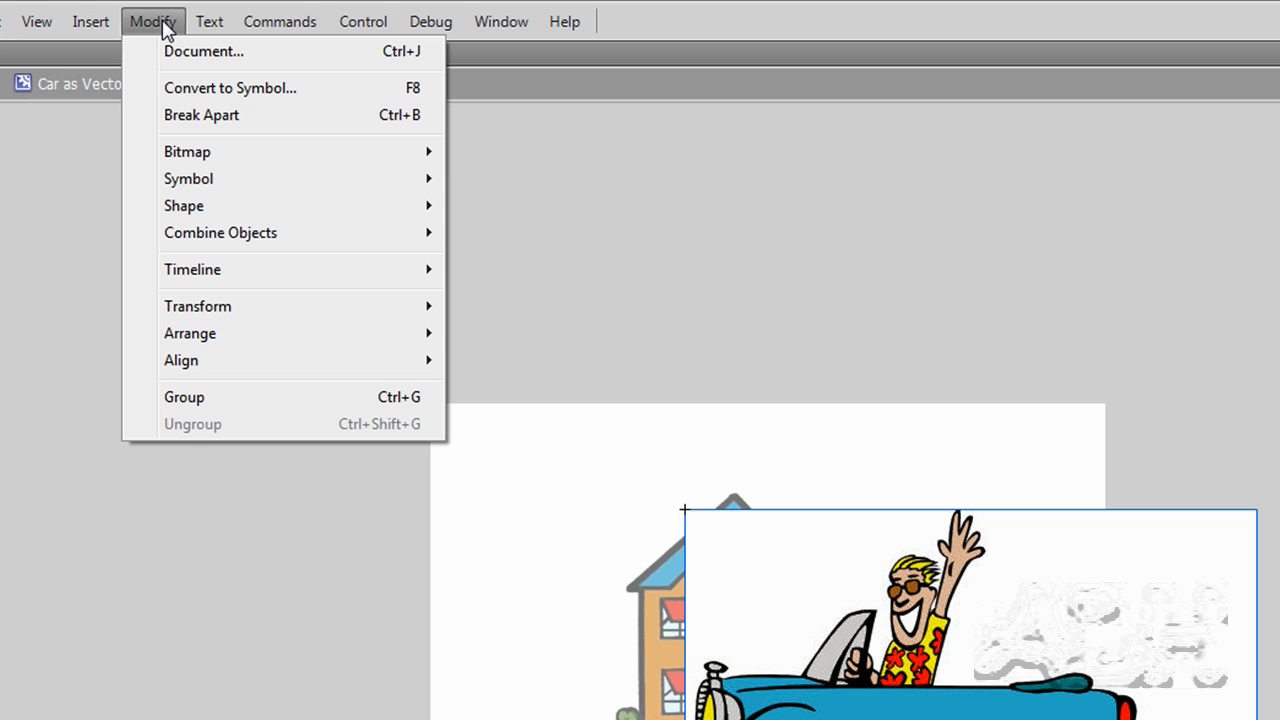
mouse_move(240, 162)
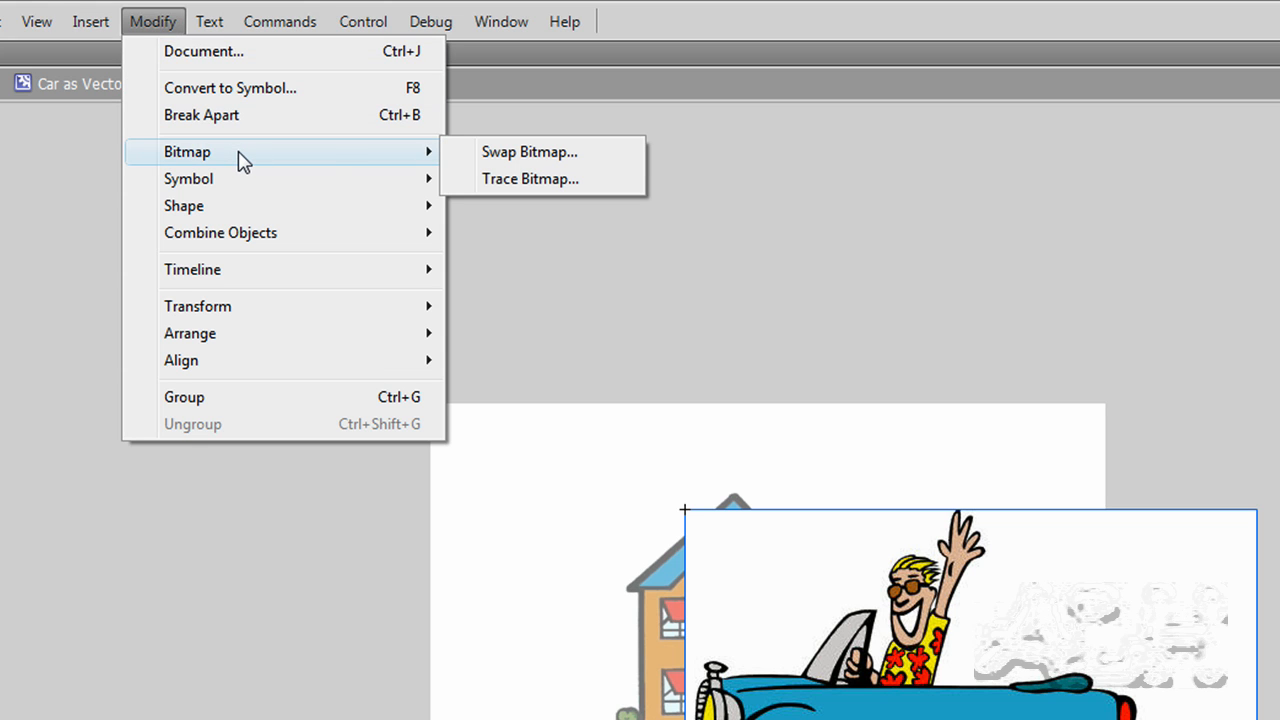
click(552, 179)
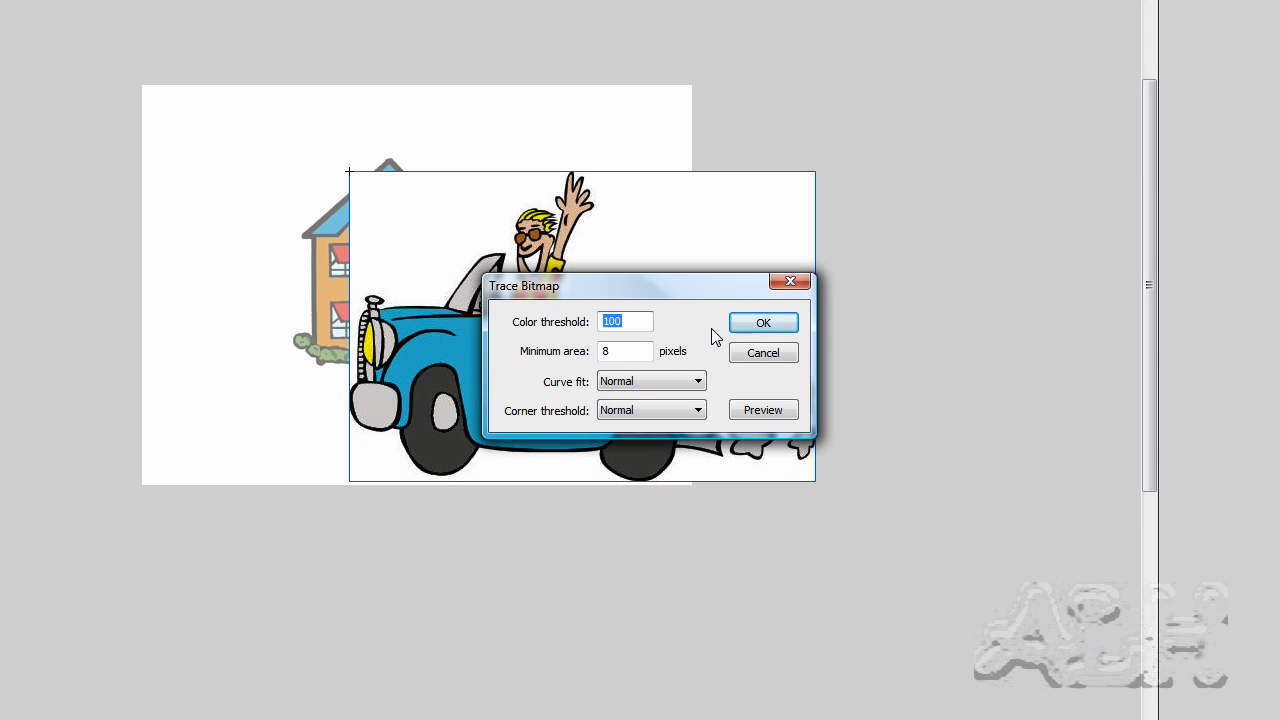
click(763, 323)
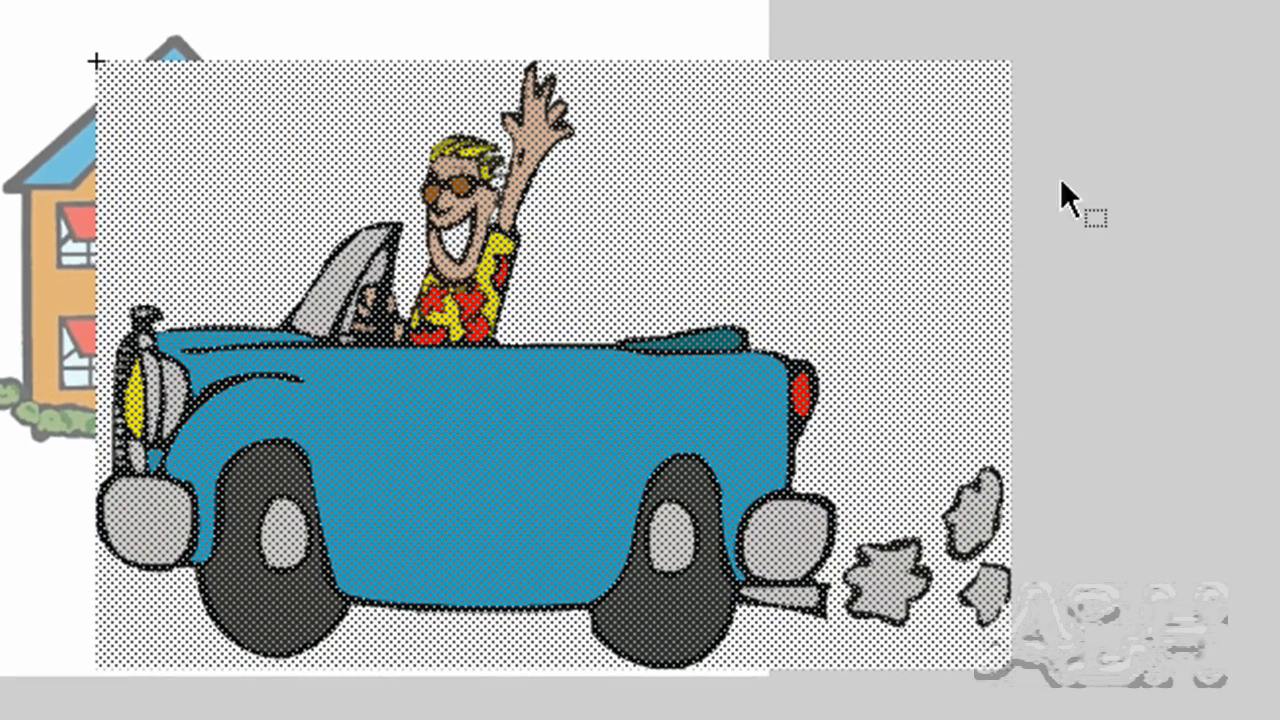
click(1123, 194)
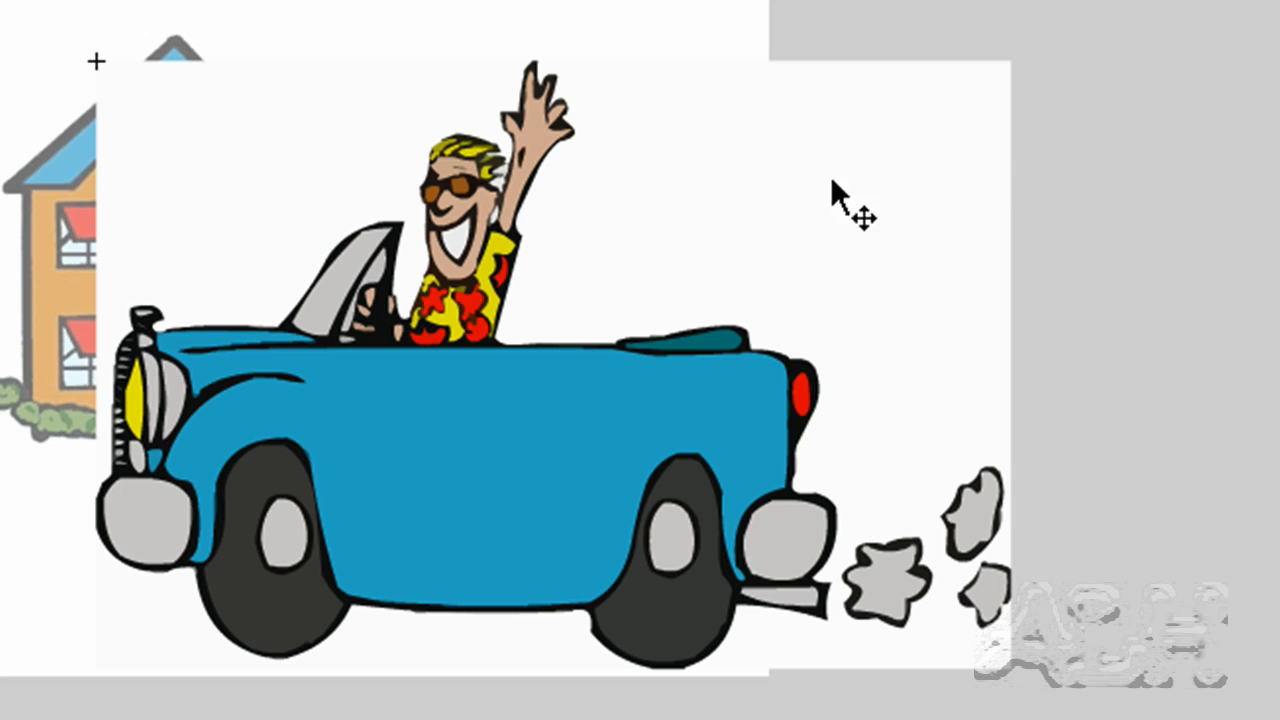
- Select individual traced shapes to inspect them: the white background, a red shirt flower, blue bodywork, the black outline and the yellow shirt
click(715, 214)
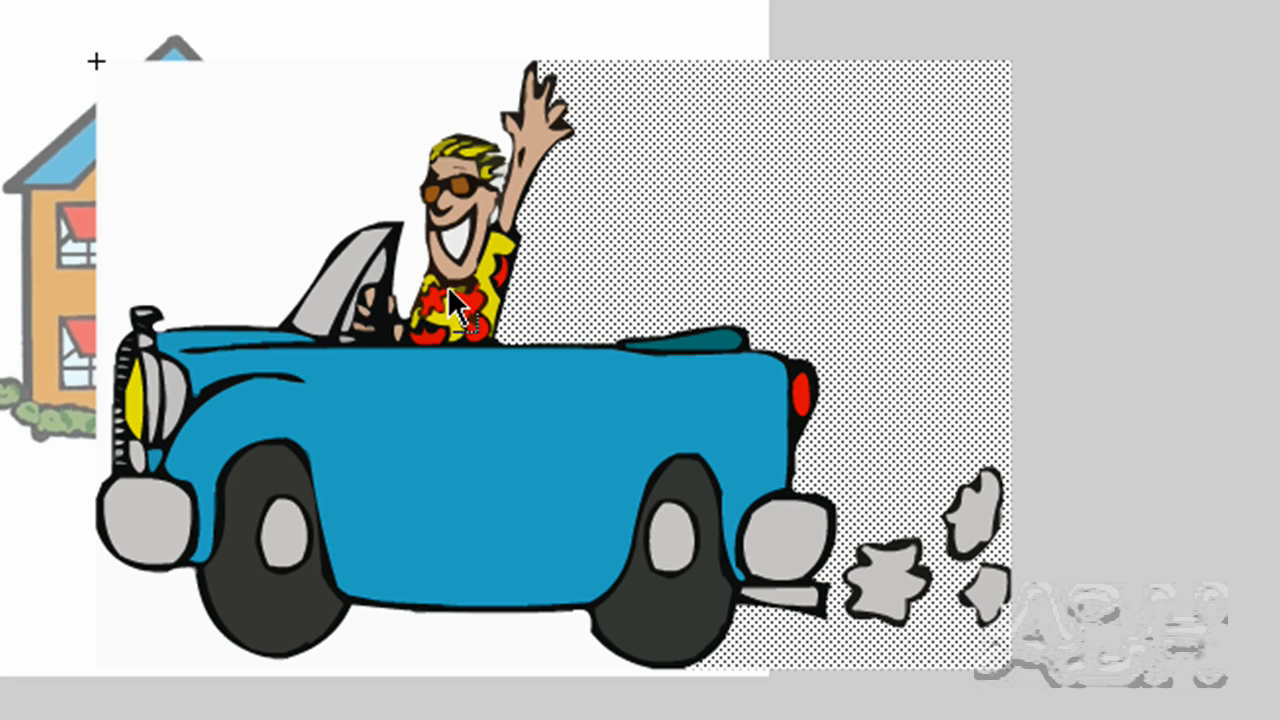
click(490, 345)
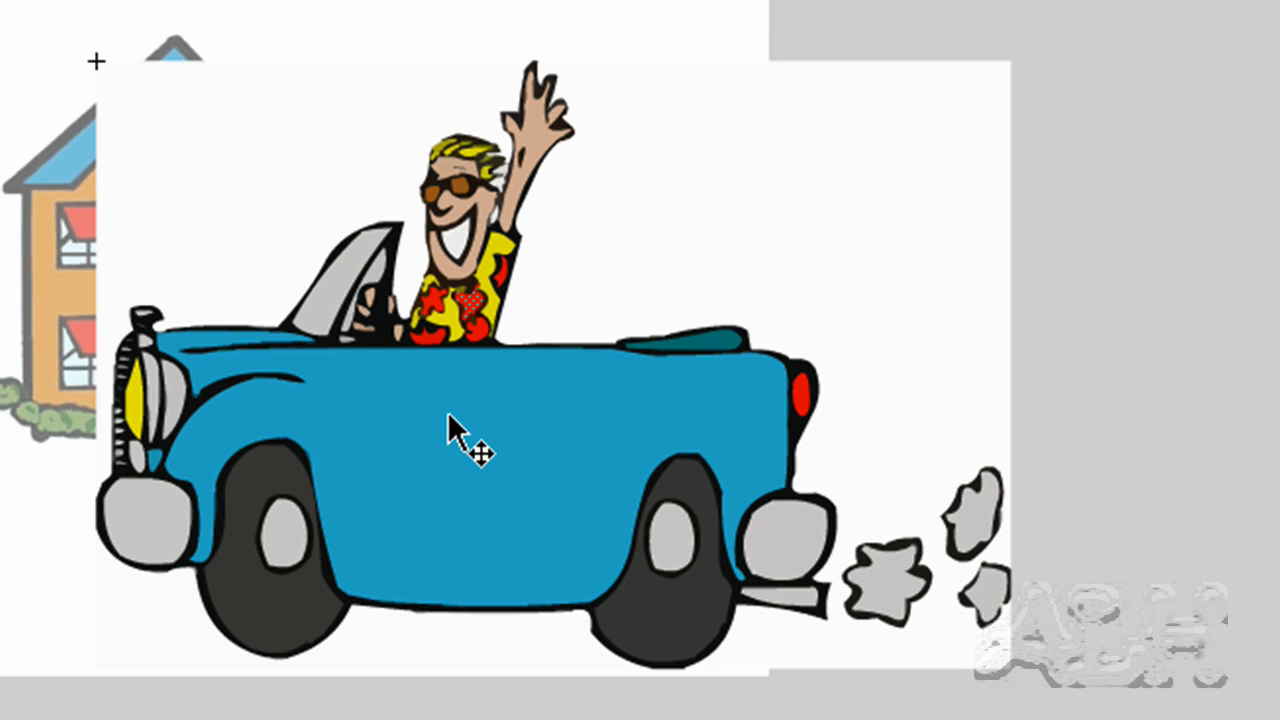
click(215, 344)
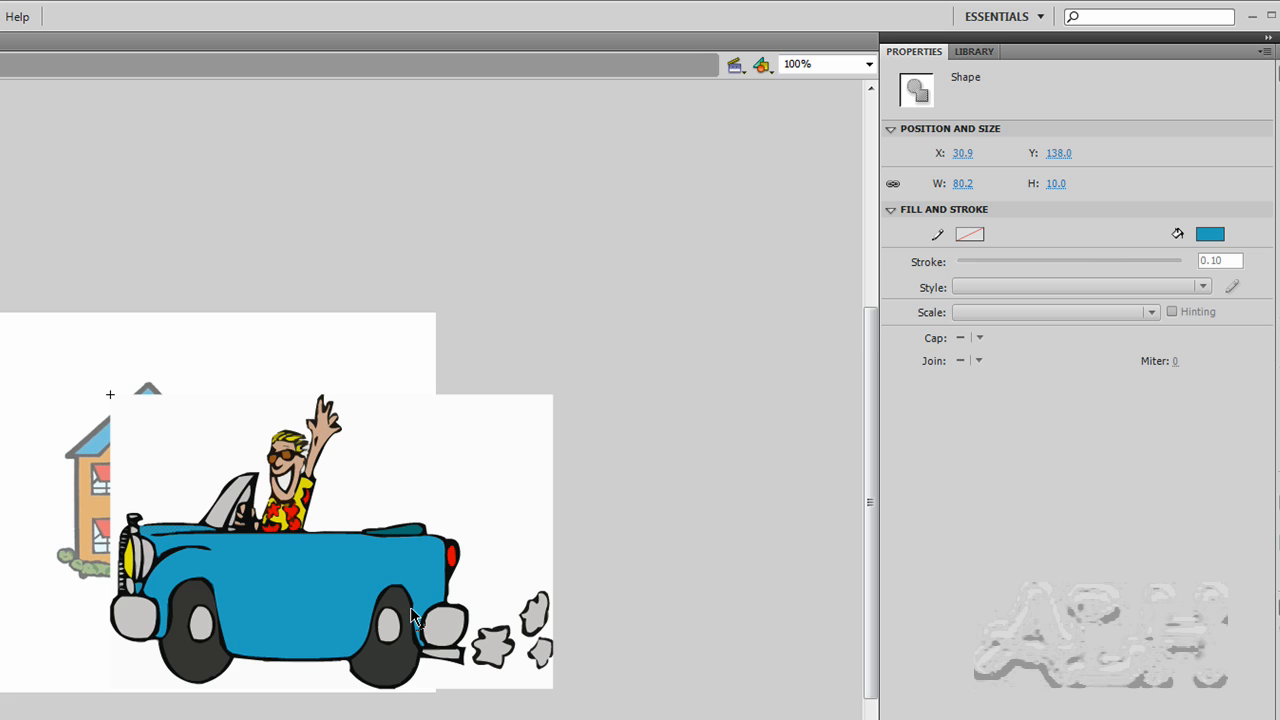
click(412, 615)
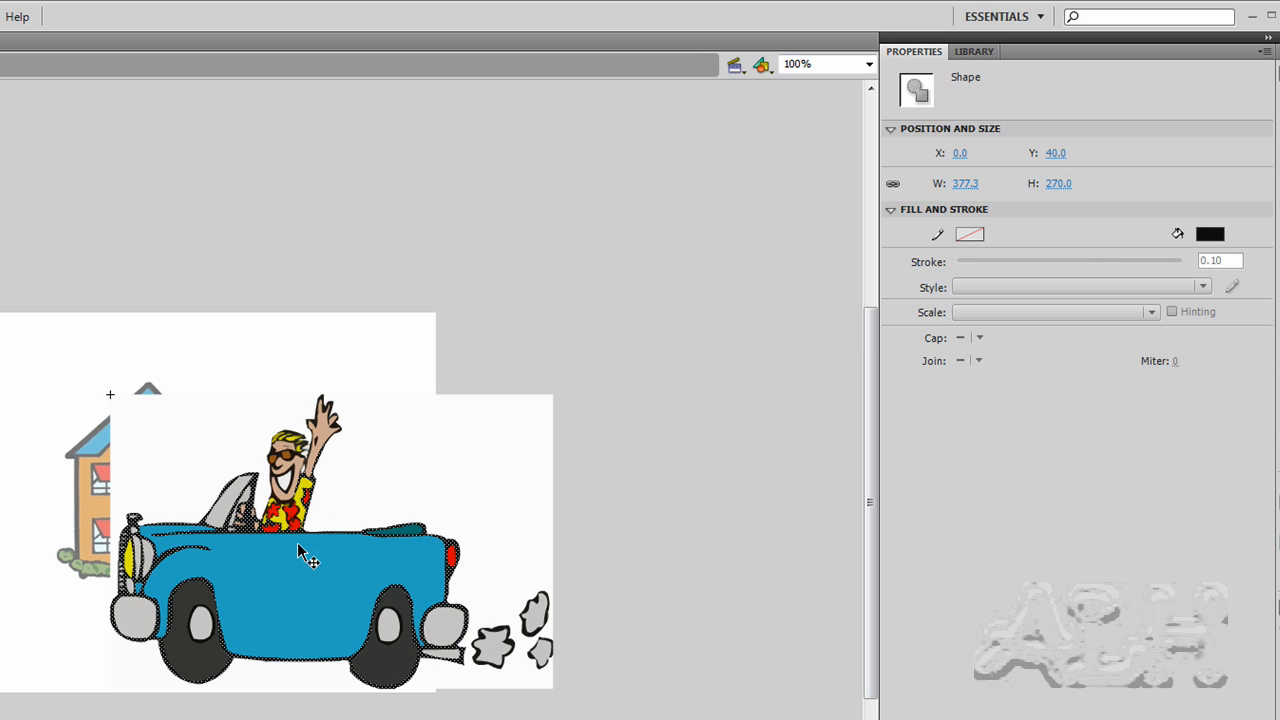
click(286, 451)
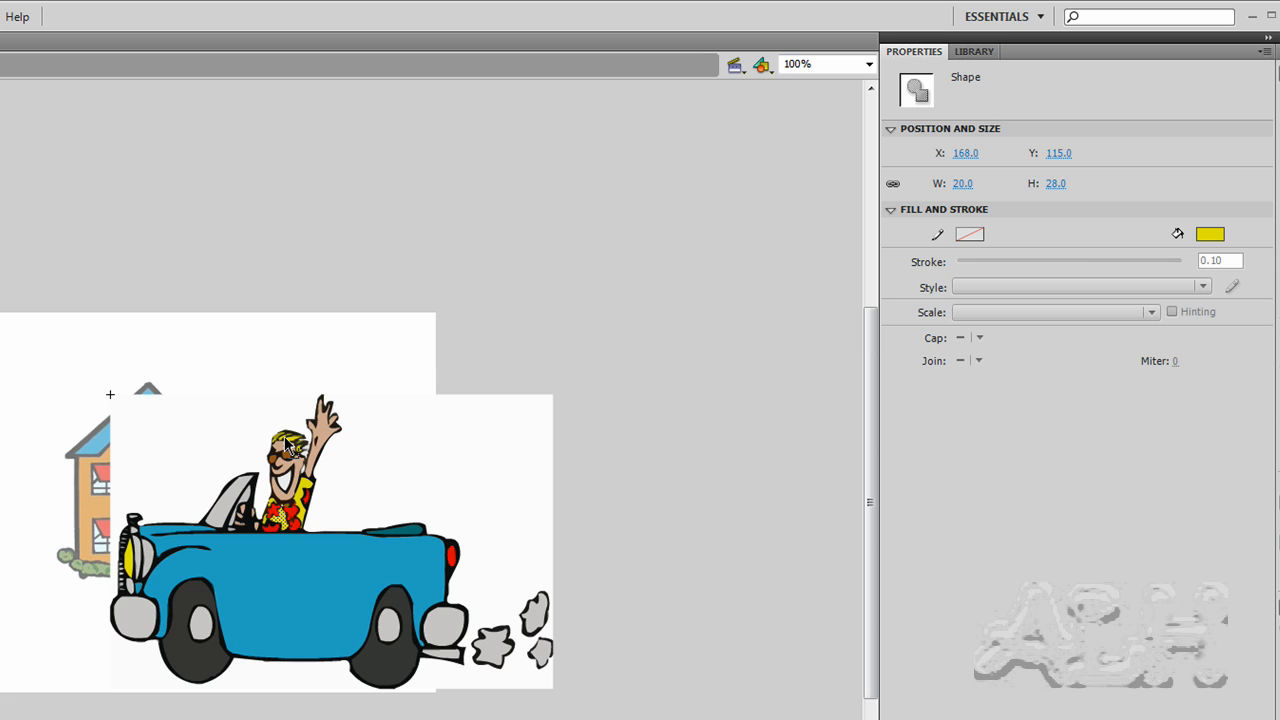
- Try recolouring the car's blue bodywork with a solid red #FF0000 fill, and undo the fill
click(286, 451)
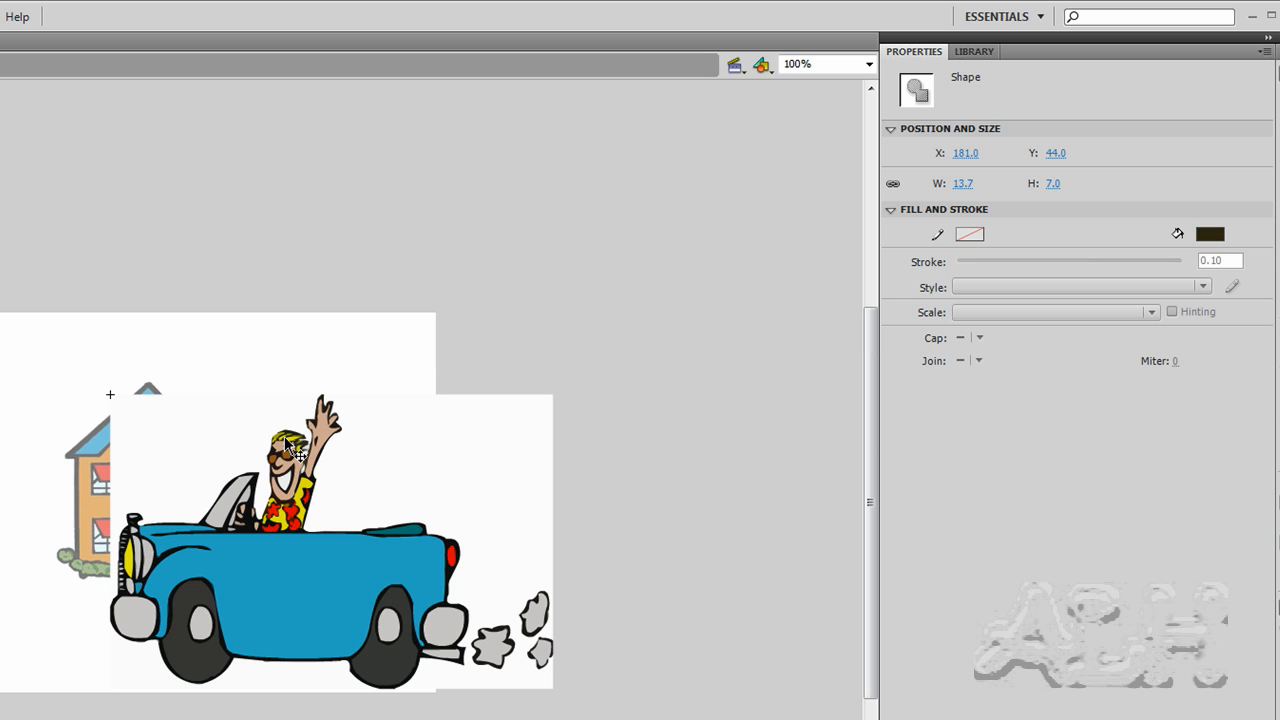
click(303, 594)
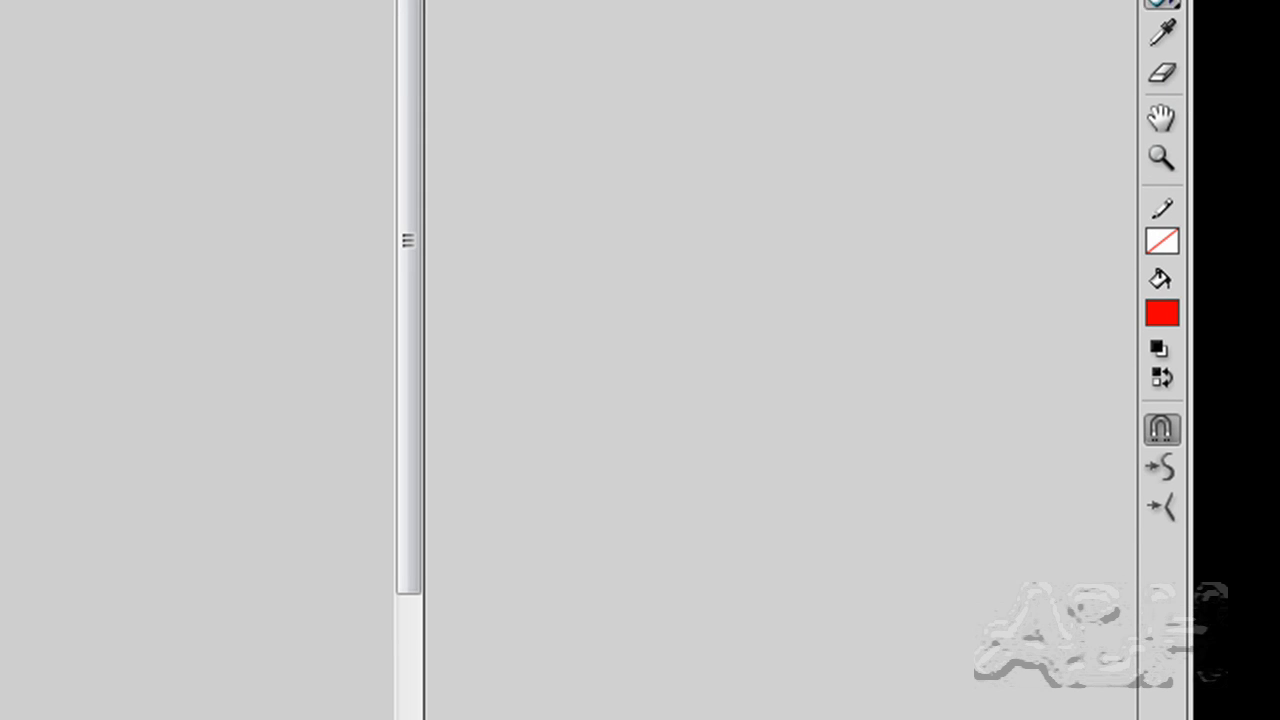
click(1162, 6)
click(1161, 312)
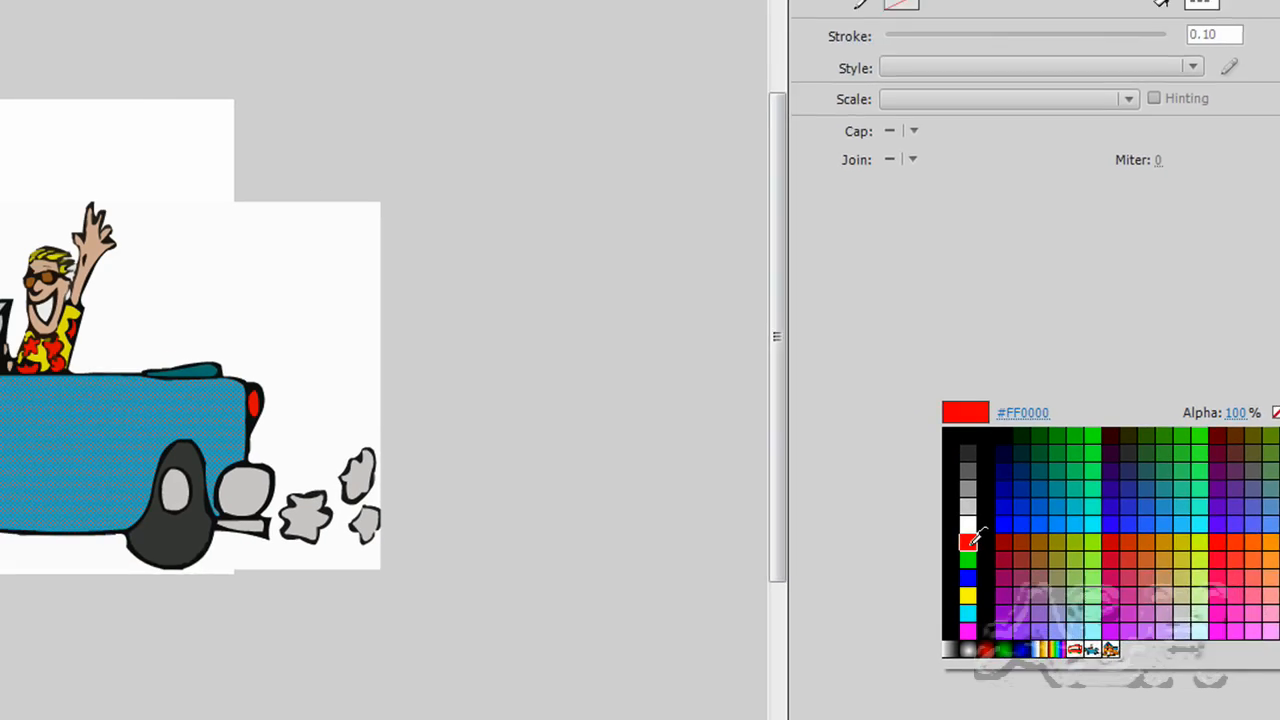
click(683, 537)
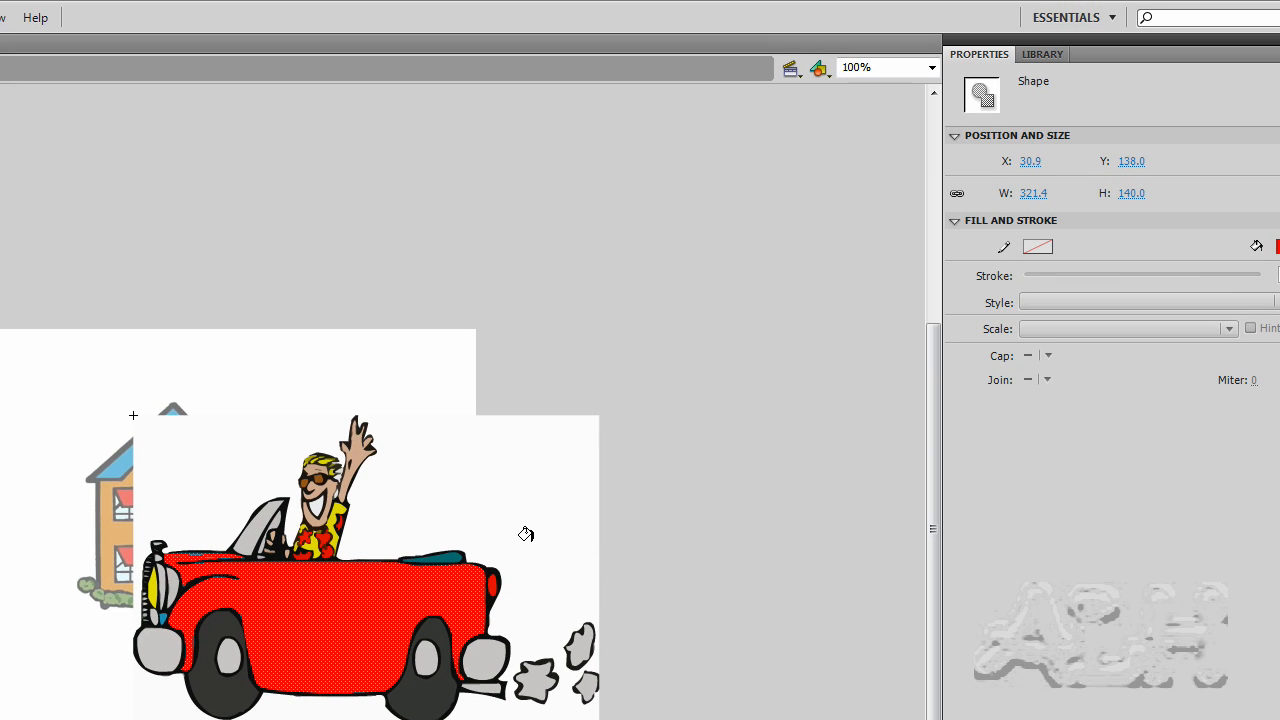
key(ctrl+z)
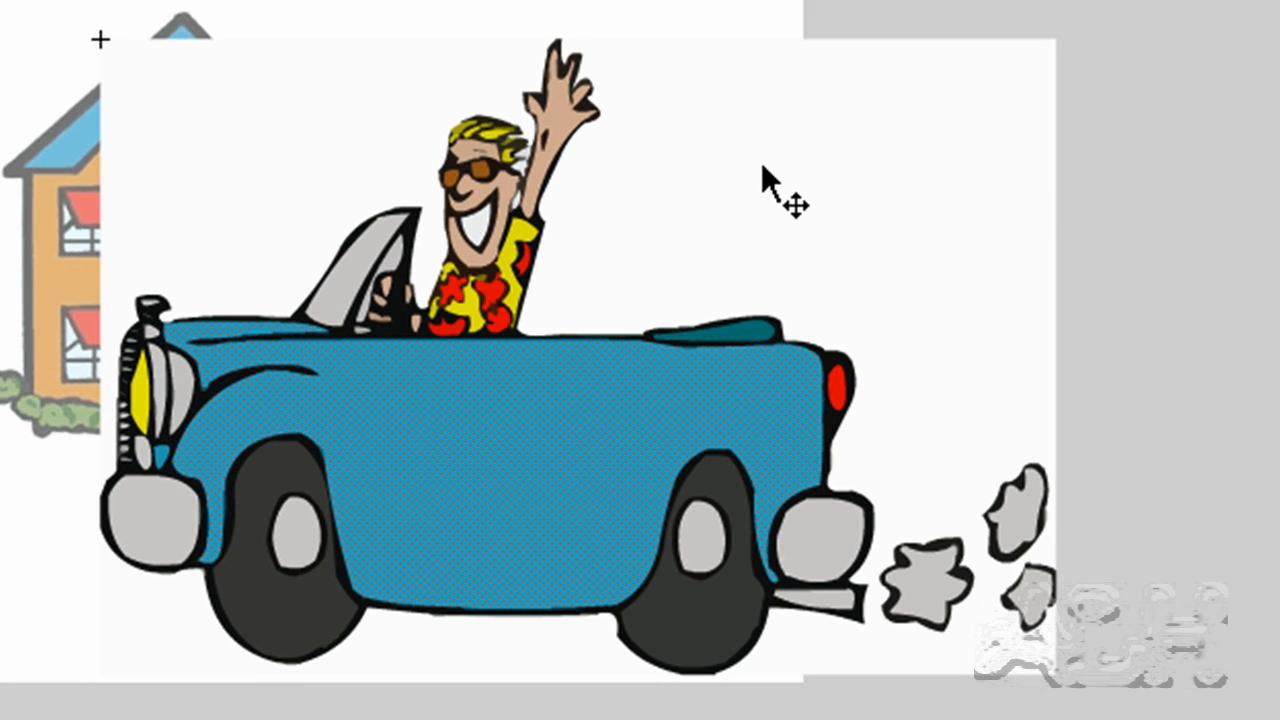
- Delete the traced white background shapes on both sides of the car and beneath it
click(761, 162)
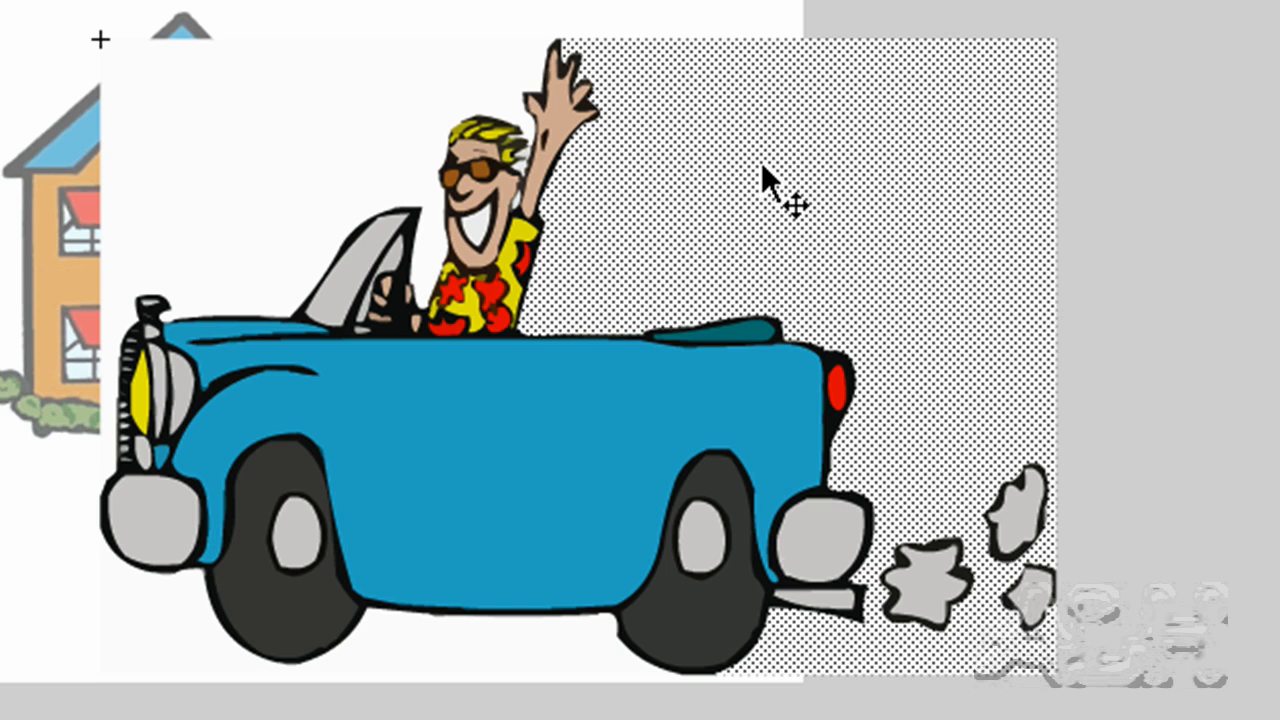
click(214, 140)
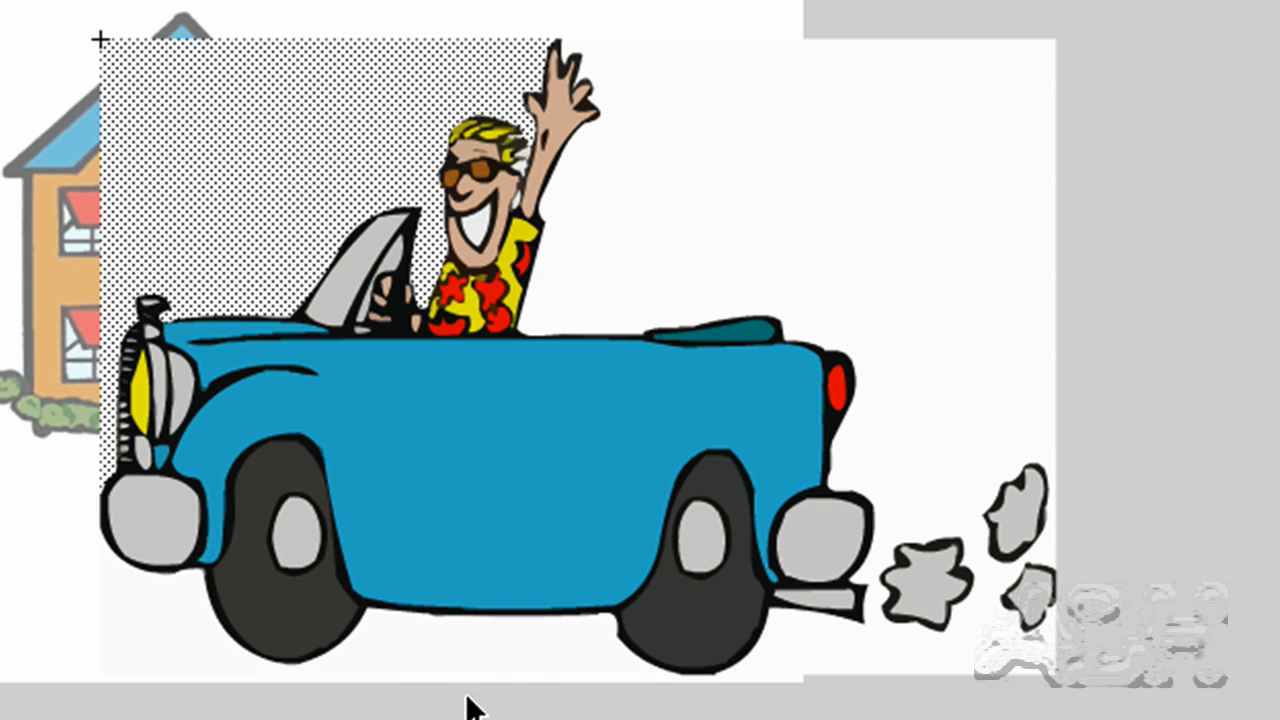
click(484, 631)
click(825, 147)
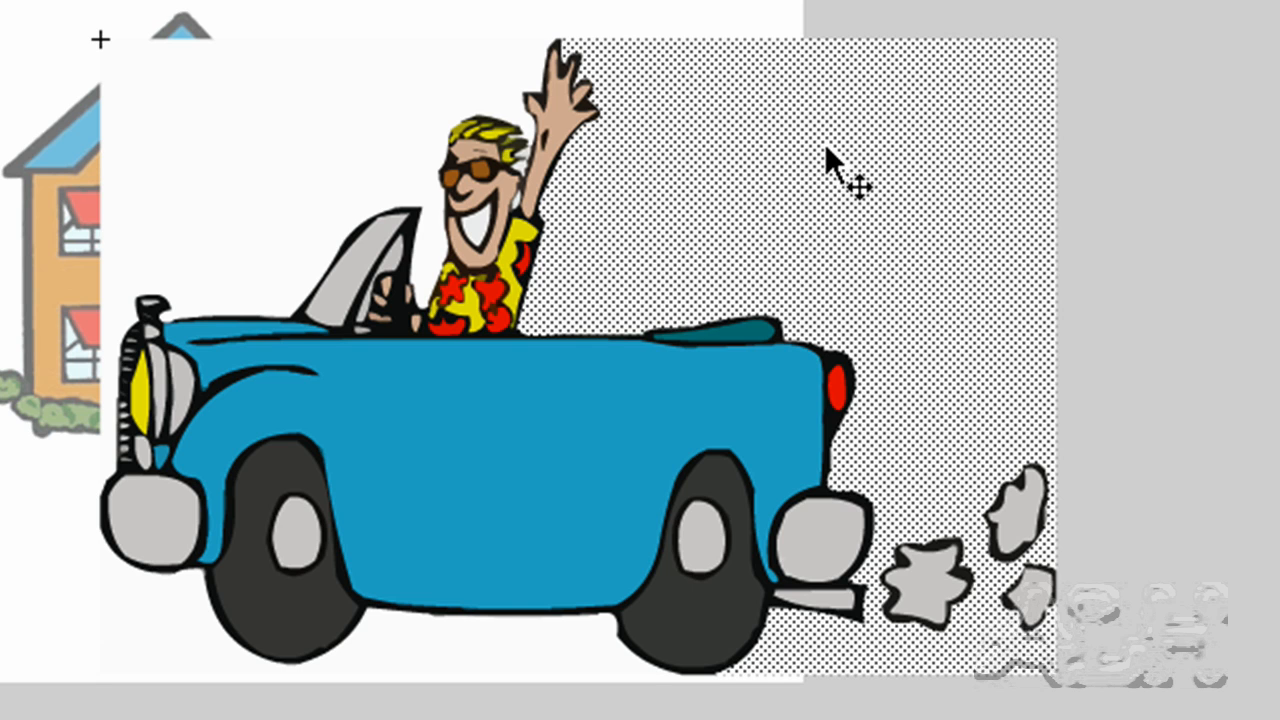
click(258, 147)
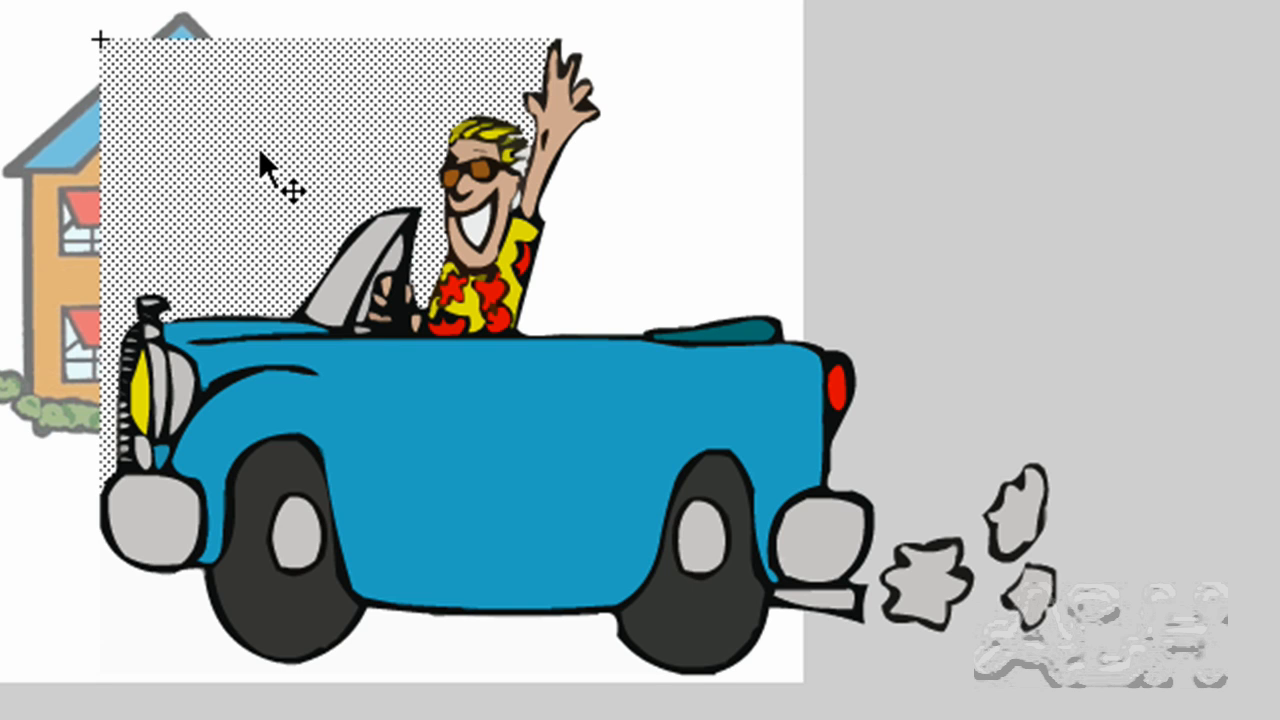
key(Delete)
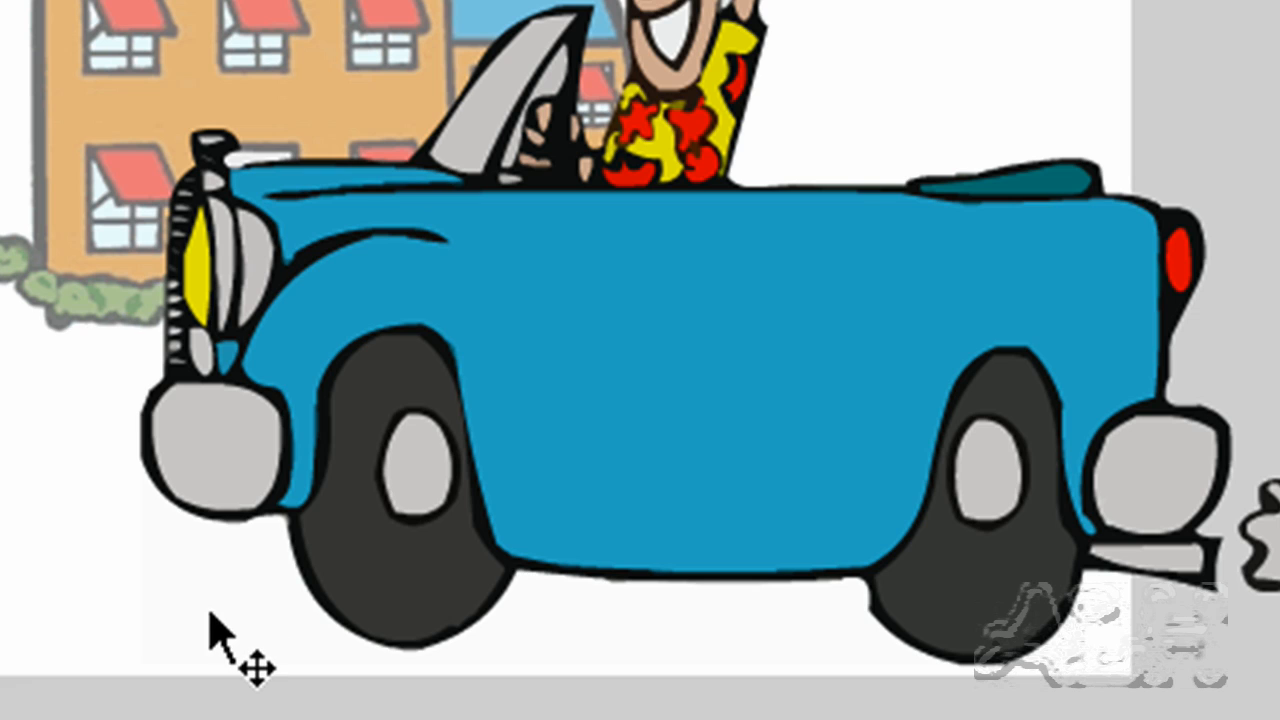
click(210, 616)
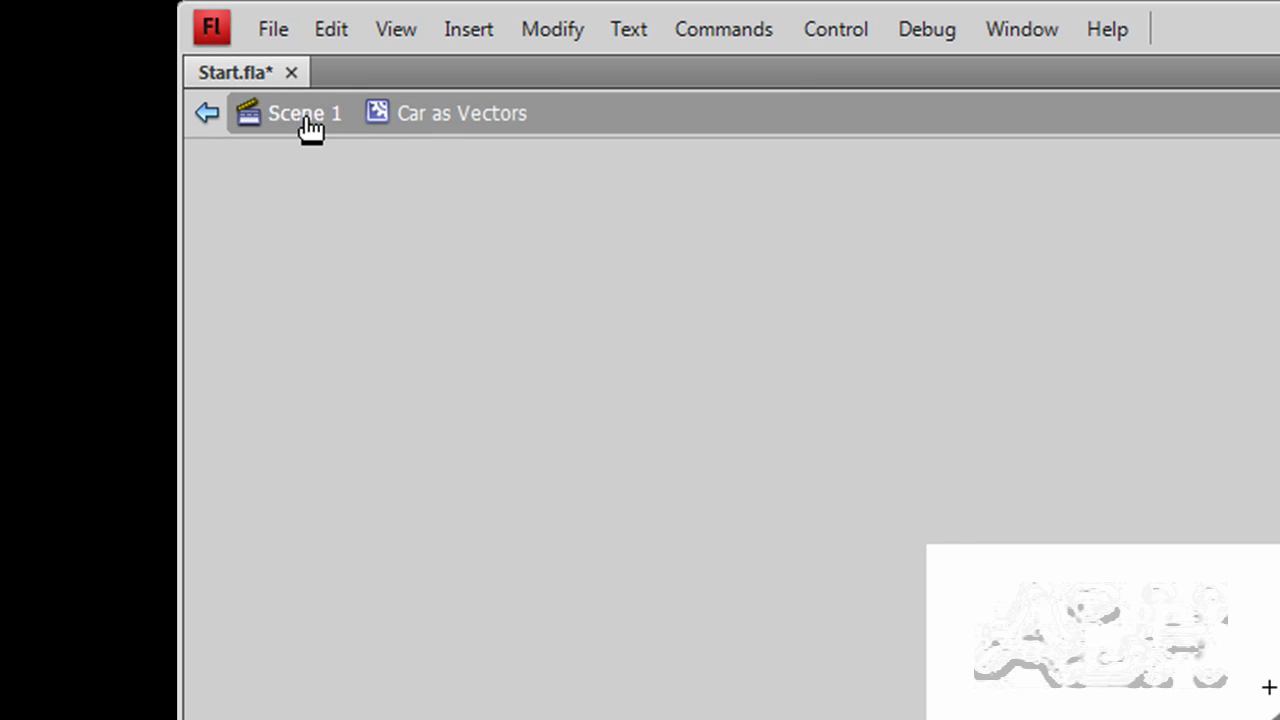
- Return to Scene 1, scale the vector car down proportionally to about a third of its size and place it beside the house
click(308, 119)
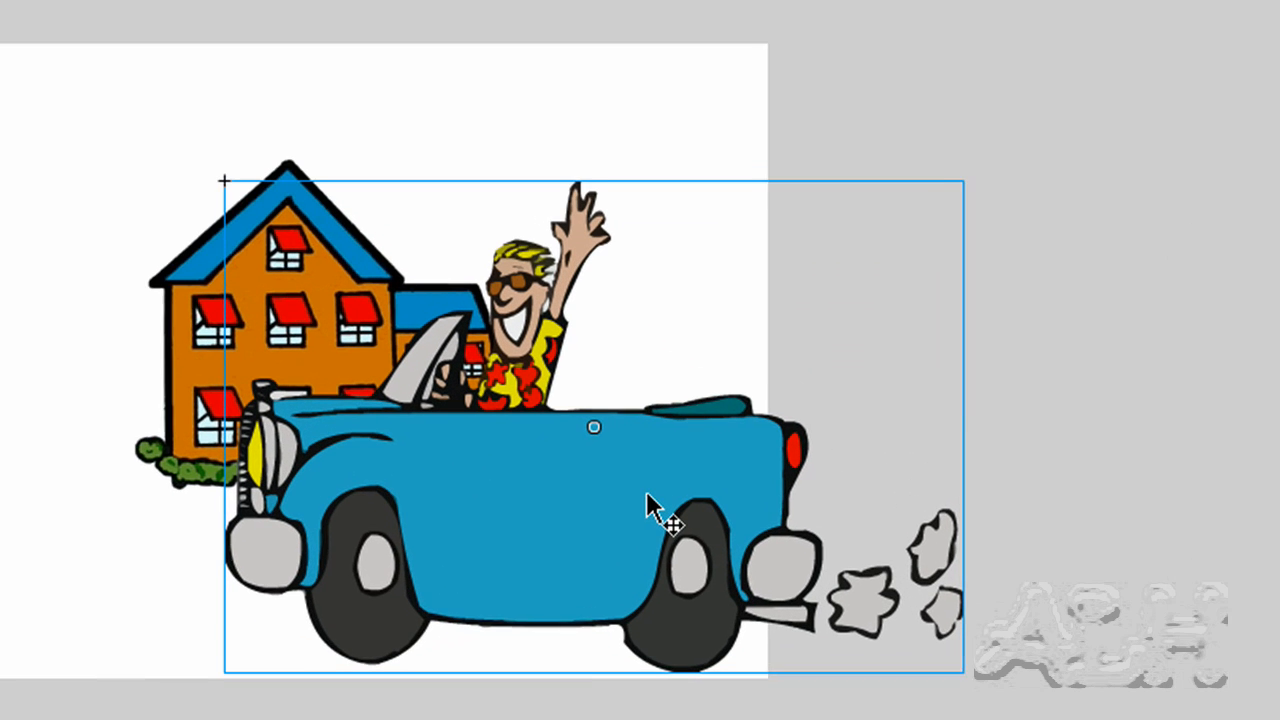
key(q)
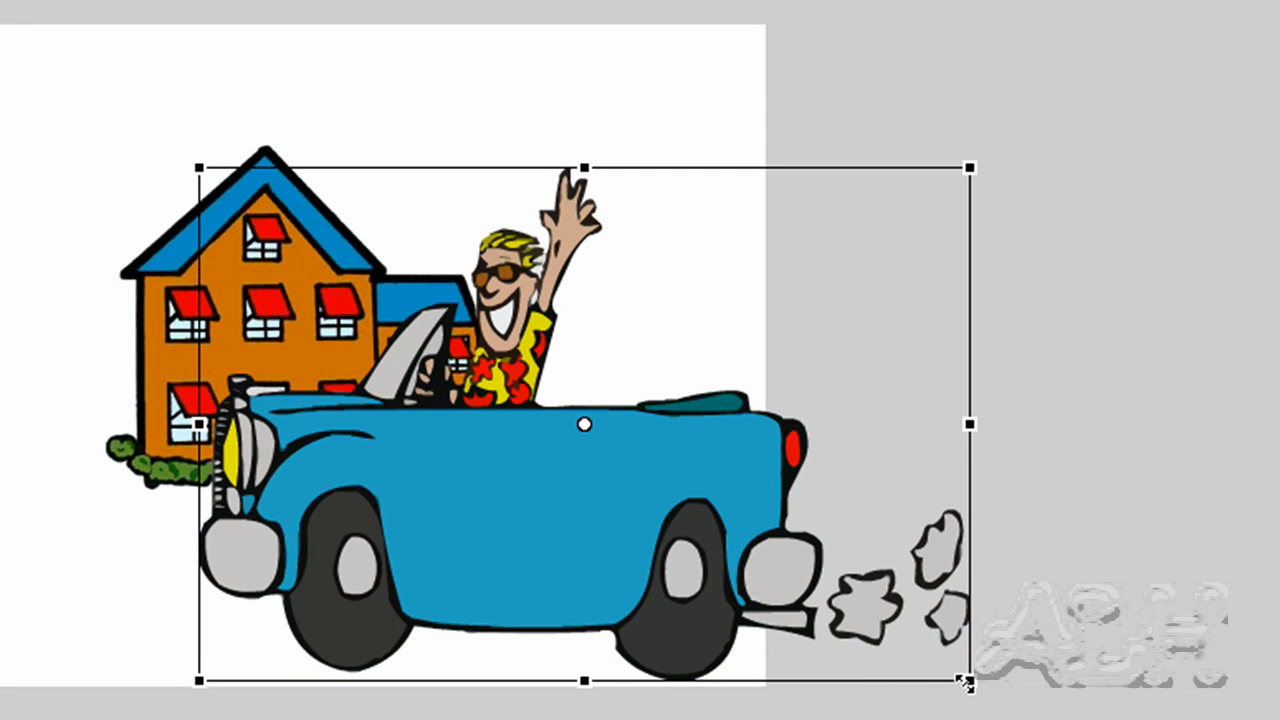
drag(965, 683, 705, 541)
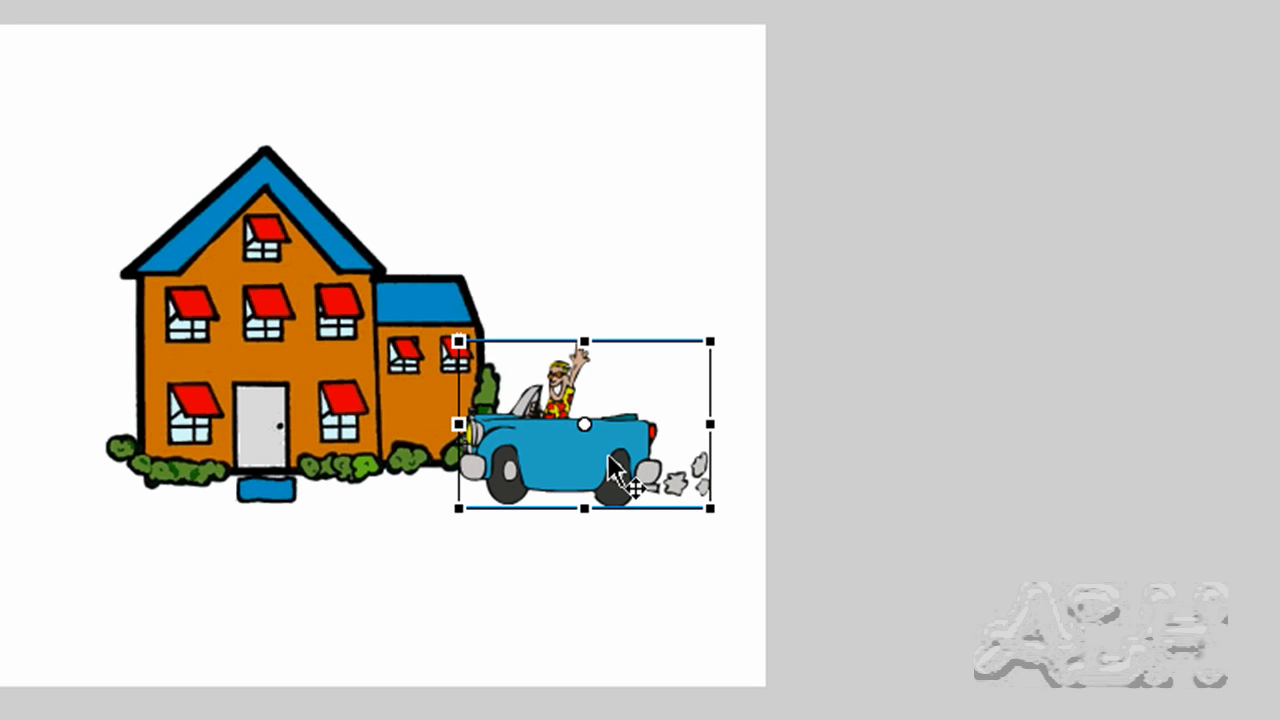
drag(640, 479, 666, 491)
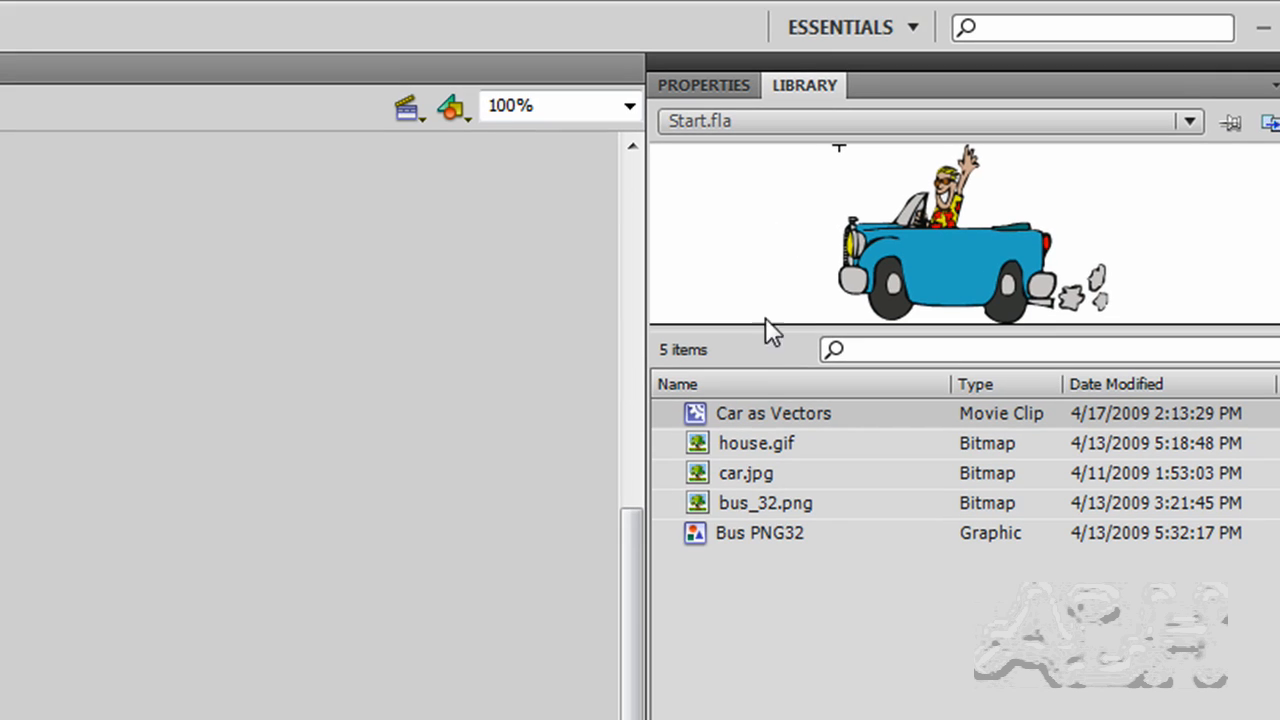
- Add the car.jpg bitmap scaled down to roughly the vector car's size, and position the vector car directly below it
drag(730, 471, 199, 608)
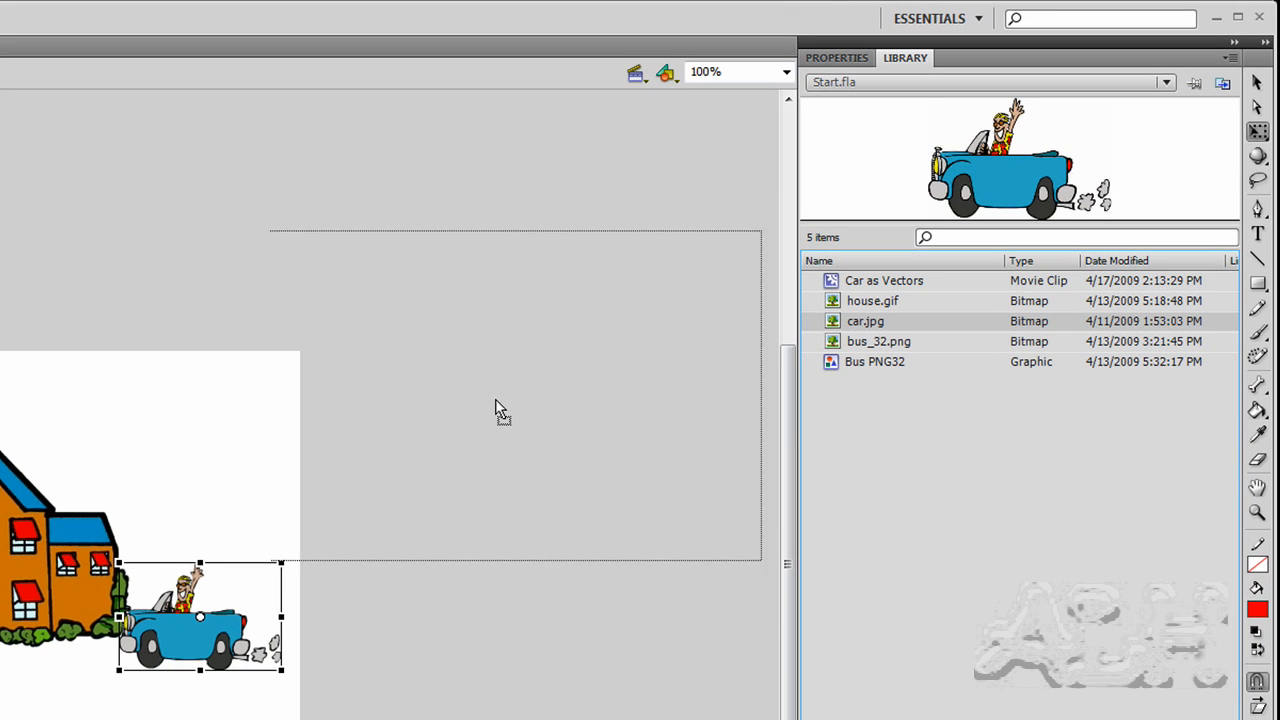
drag(500, 410, 245, 484)
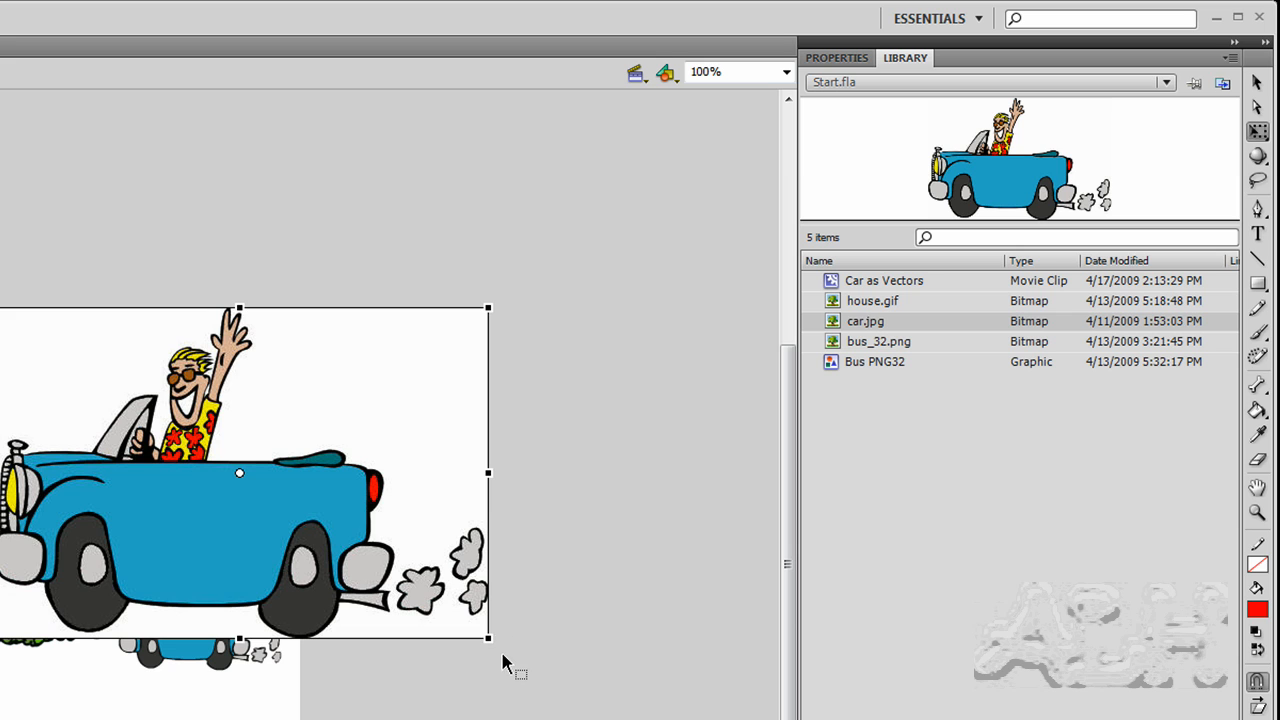
drag(485, 637, 316, 521)
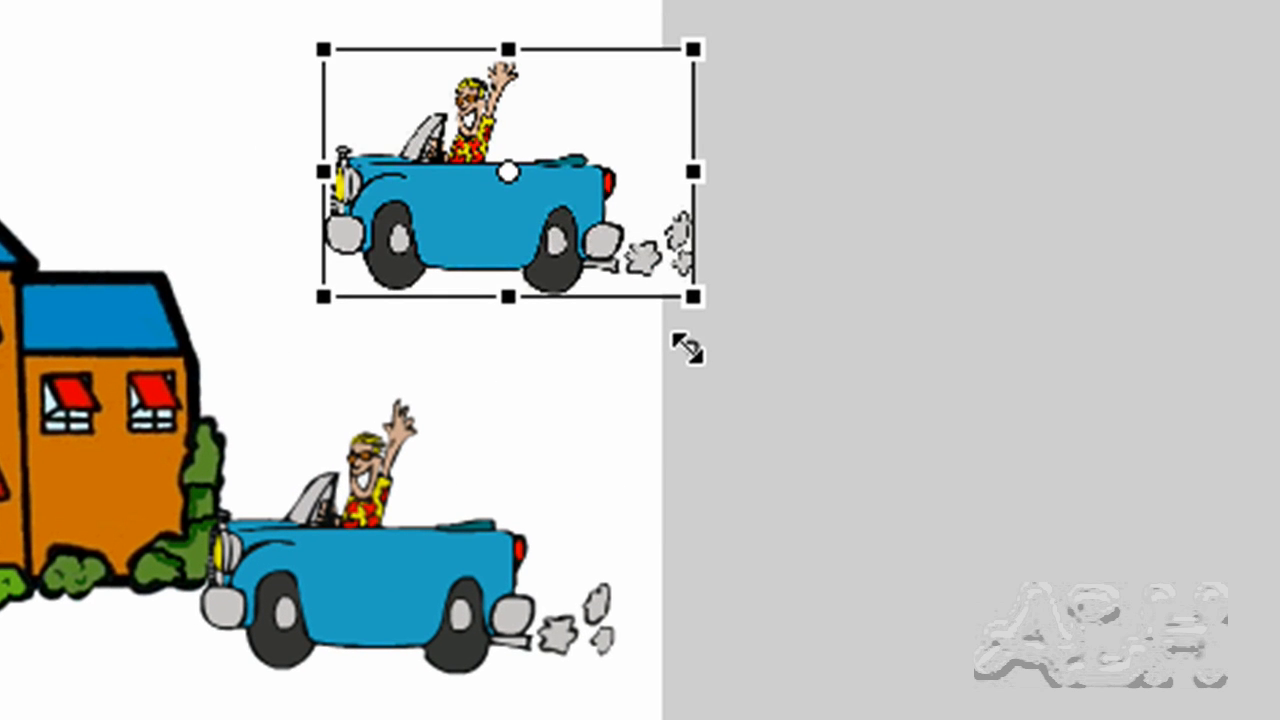
drag(687, 348, 680, 340)
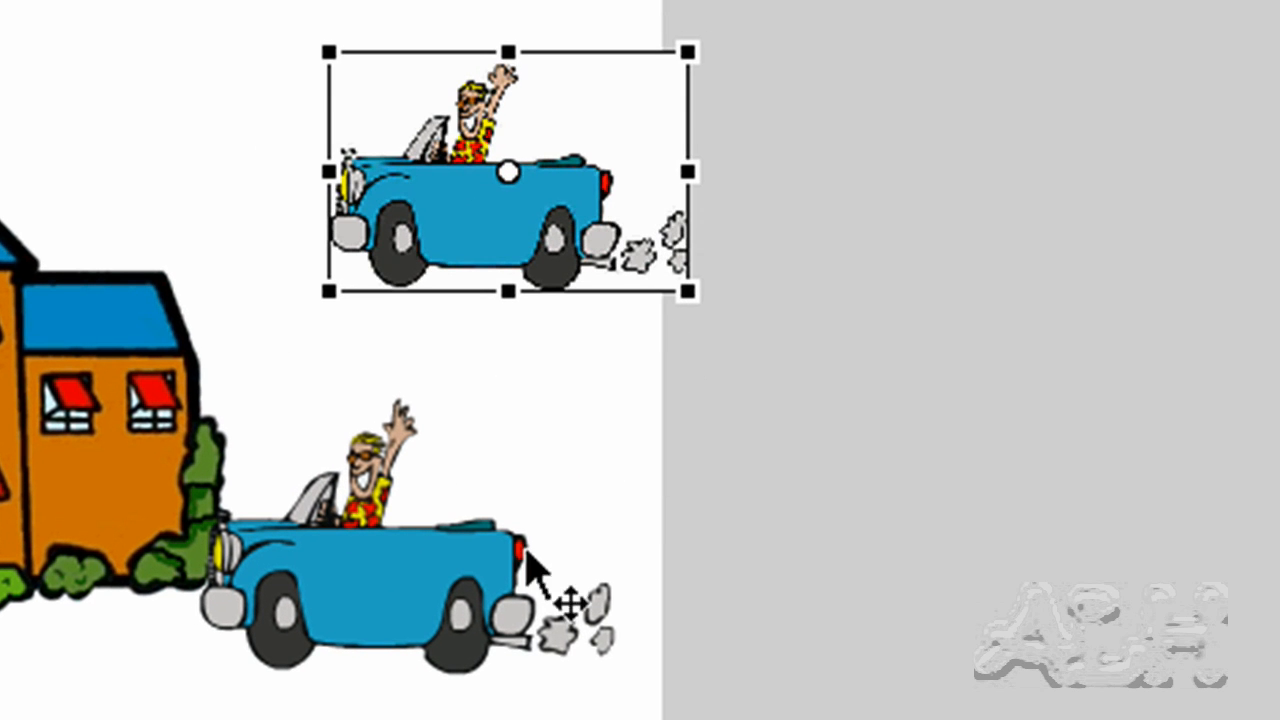
click(400, 605)
drag(400, 605, 485, 525)
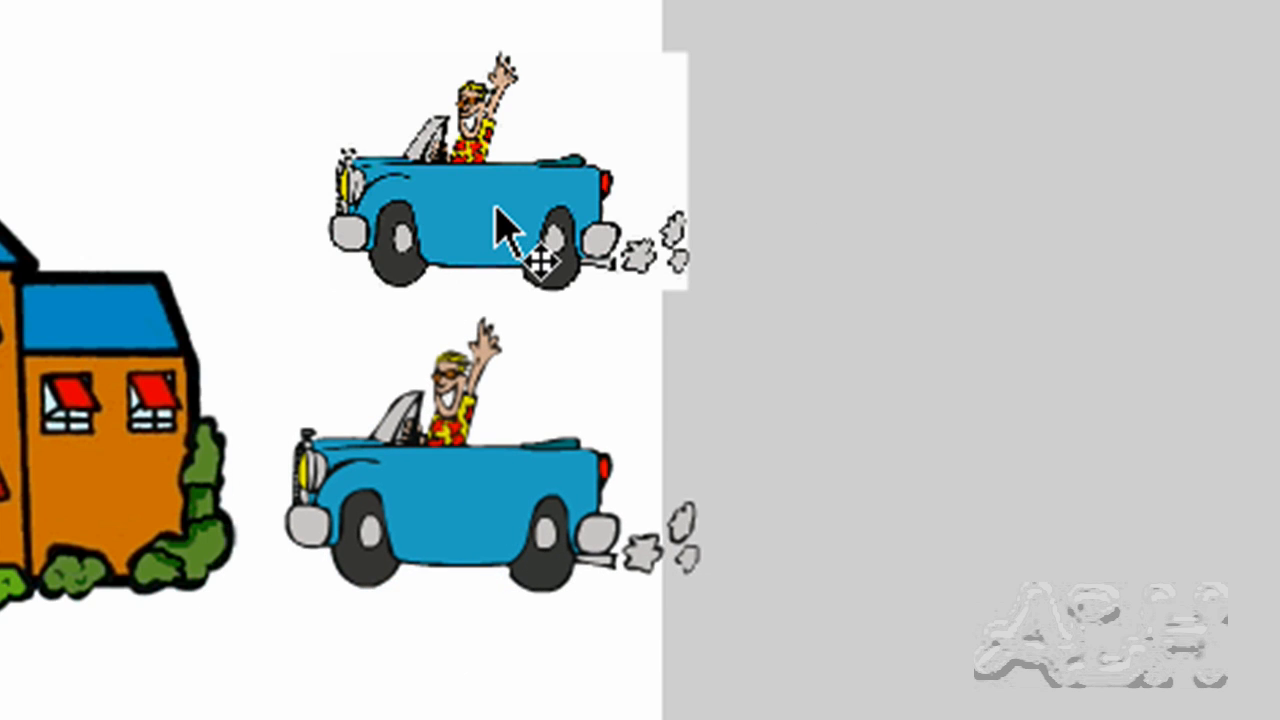